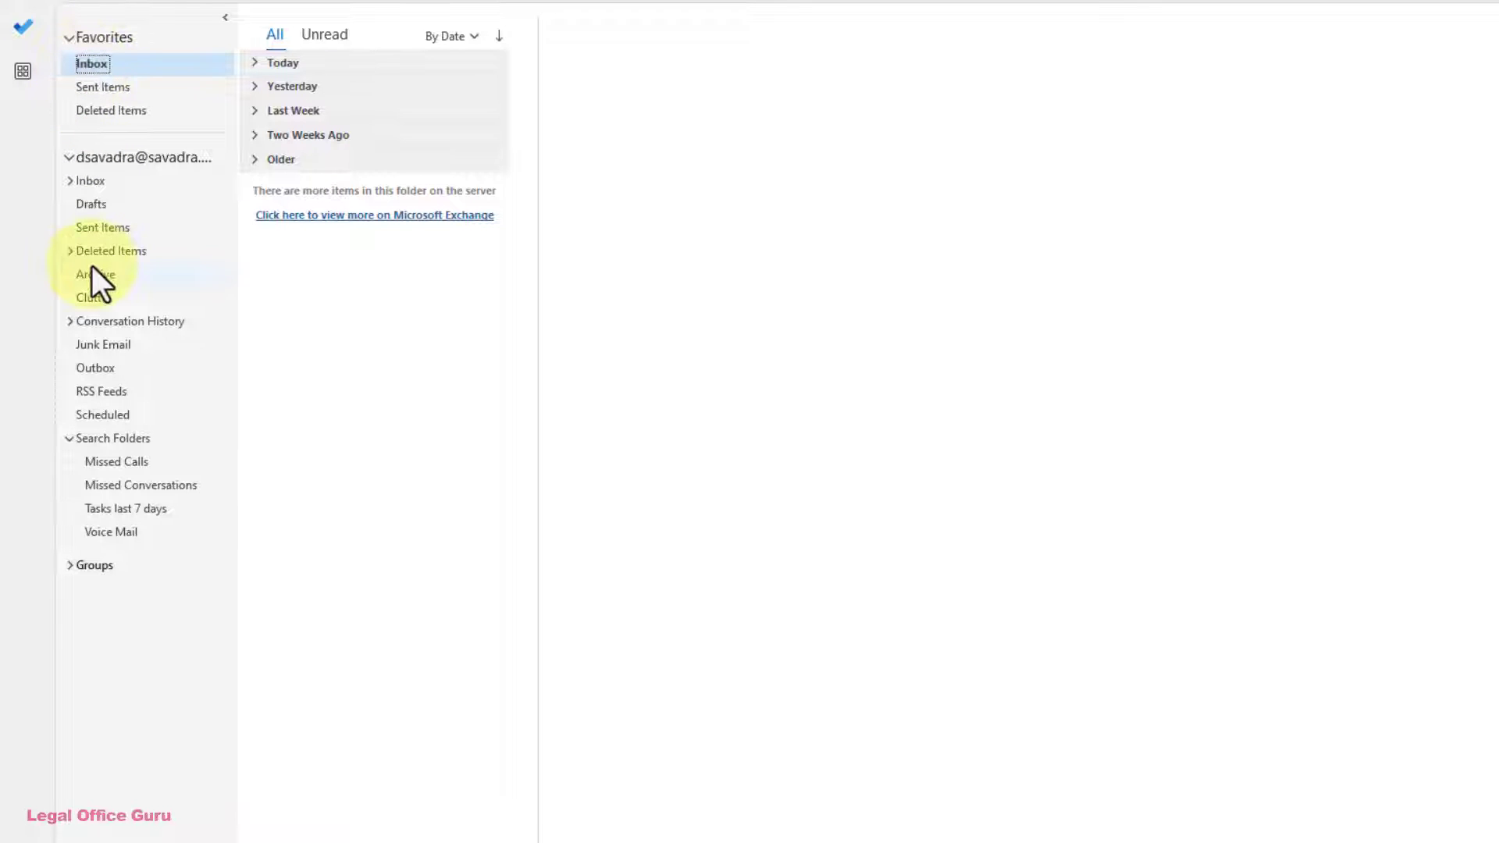
Review the Tasks last 7 days search folder's criteria through Customize This Search Folder.
click(98, 509)
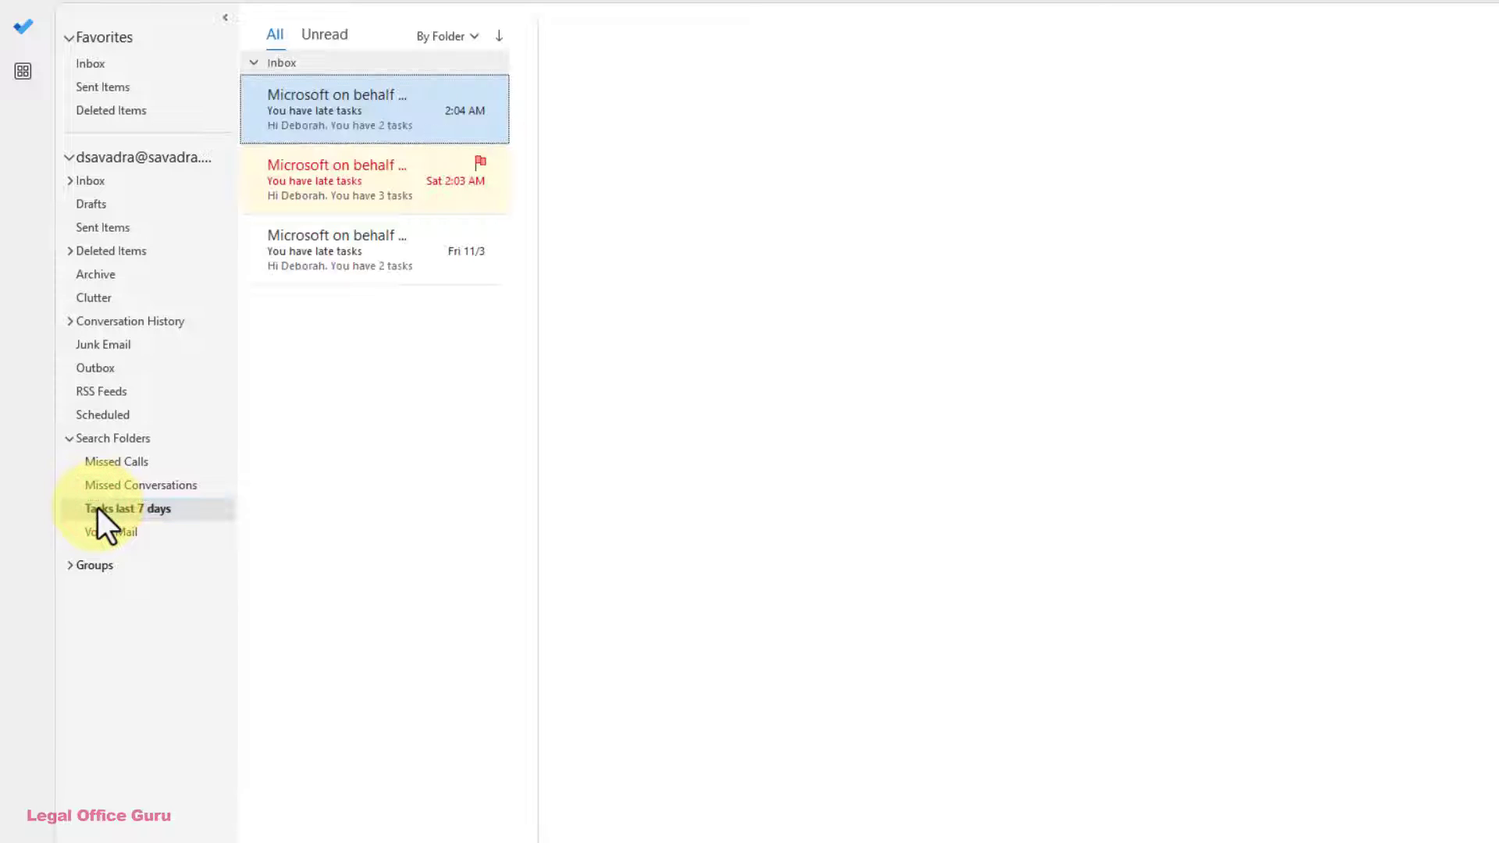
right_click(97, 507)
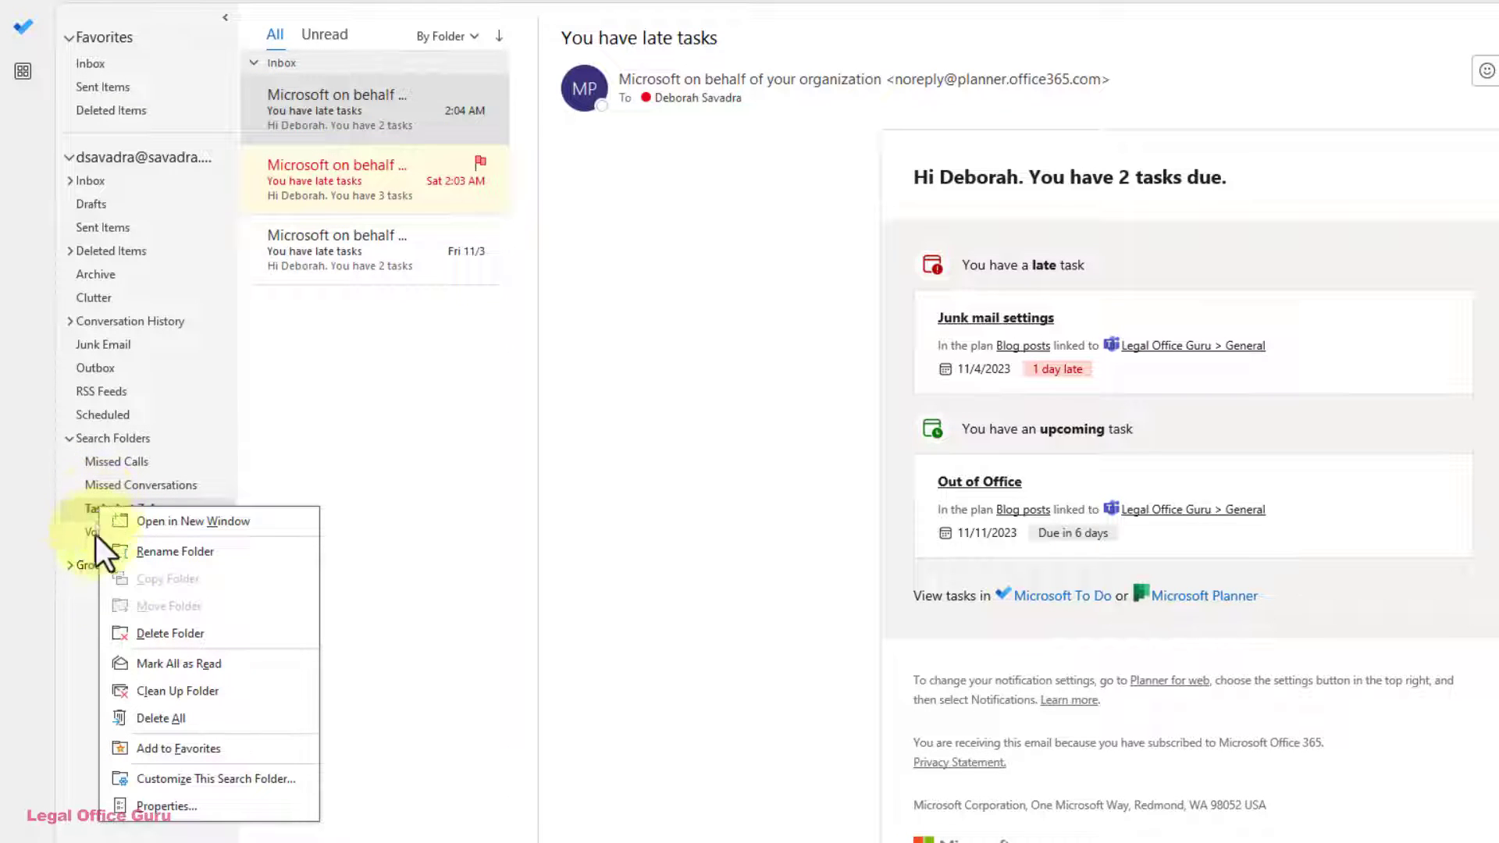
click(234, 779)
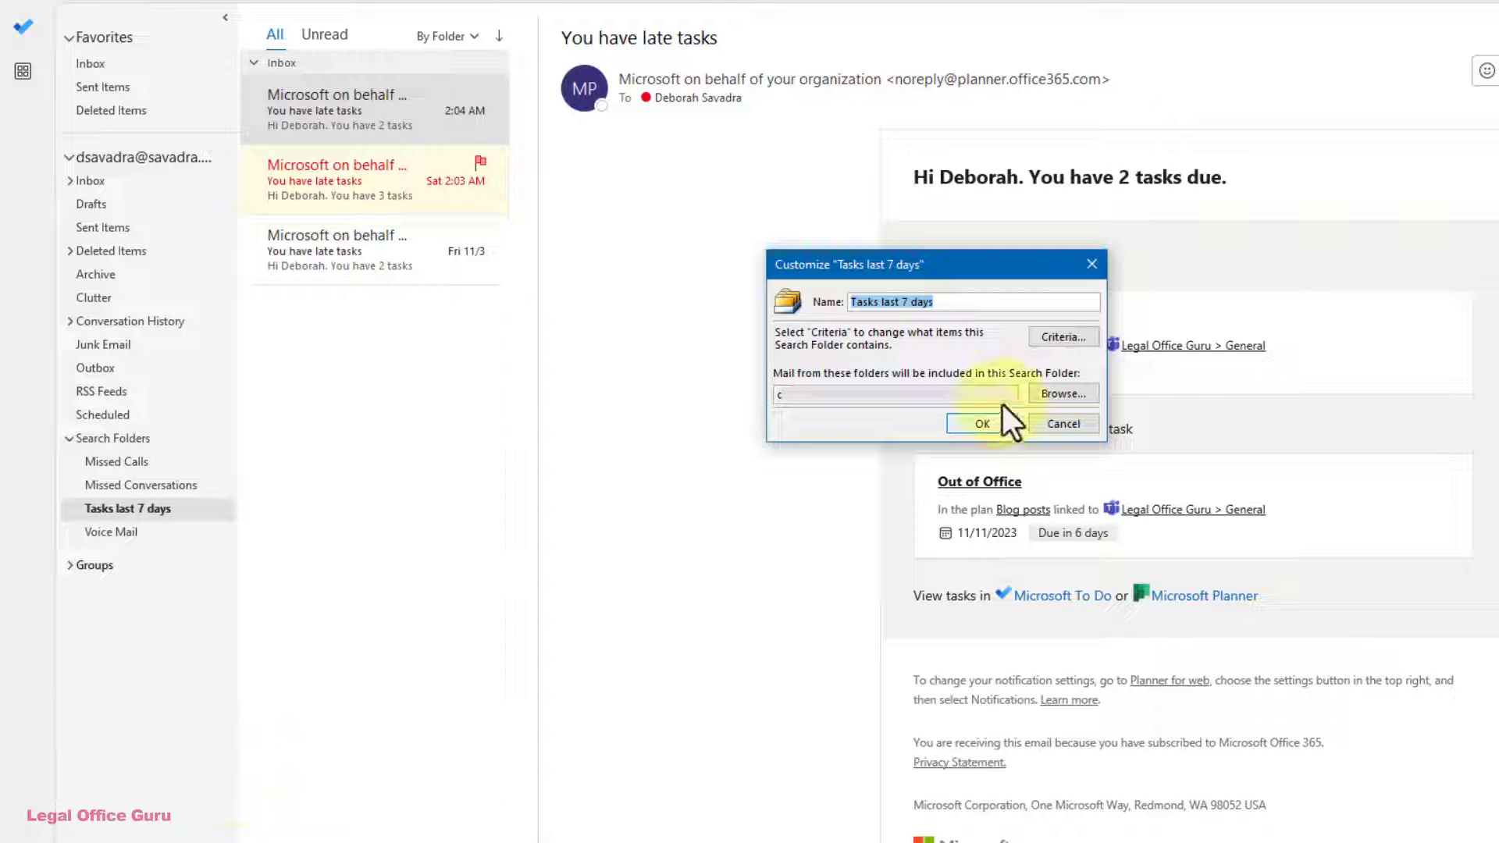
click(1055, 340)
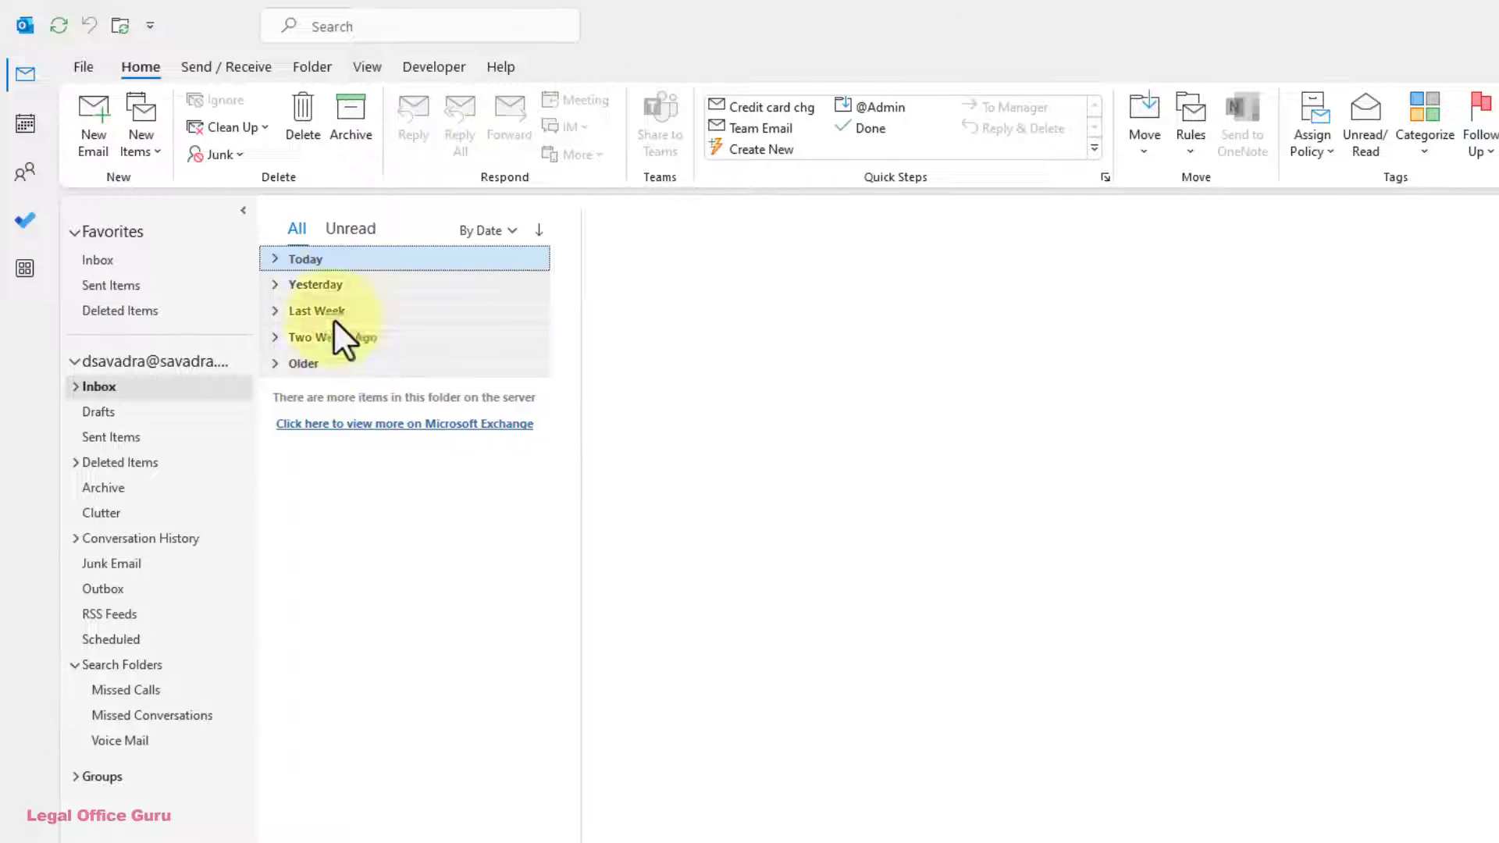
Choose New Search Folder from the Search Folders context menu.
right_click(126, 668)
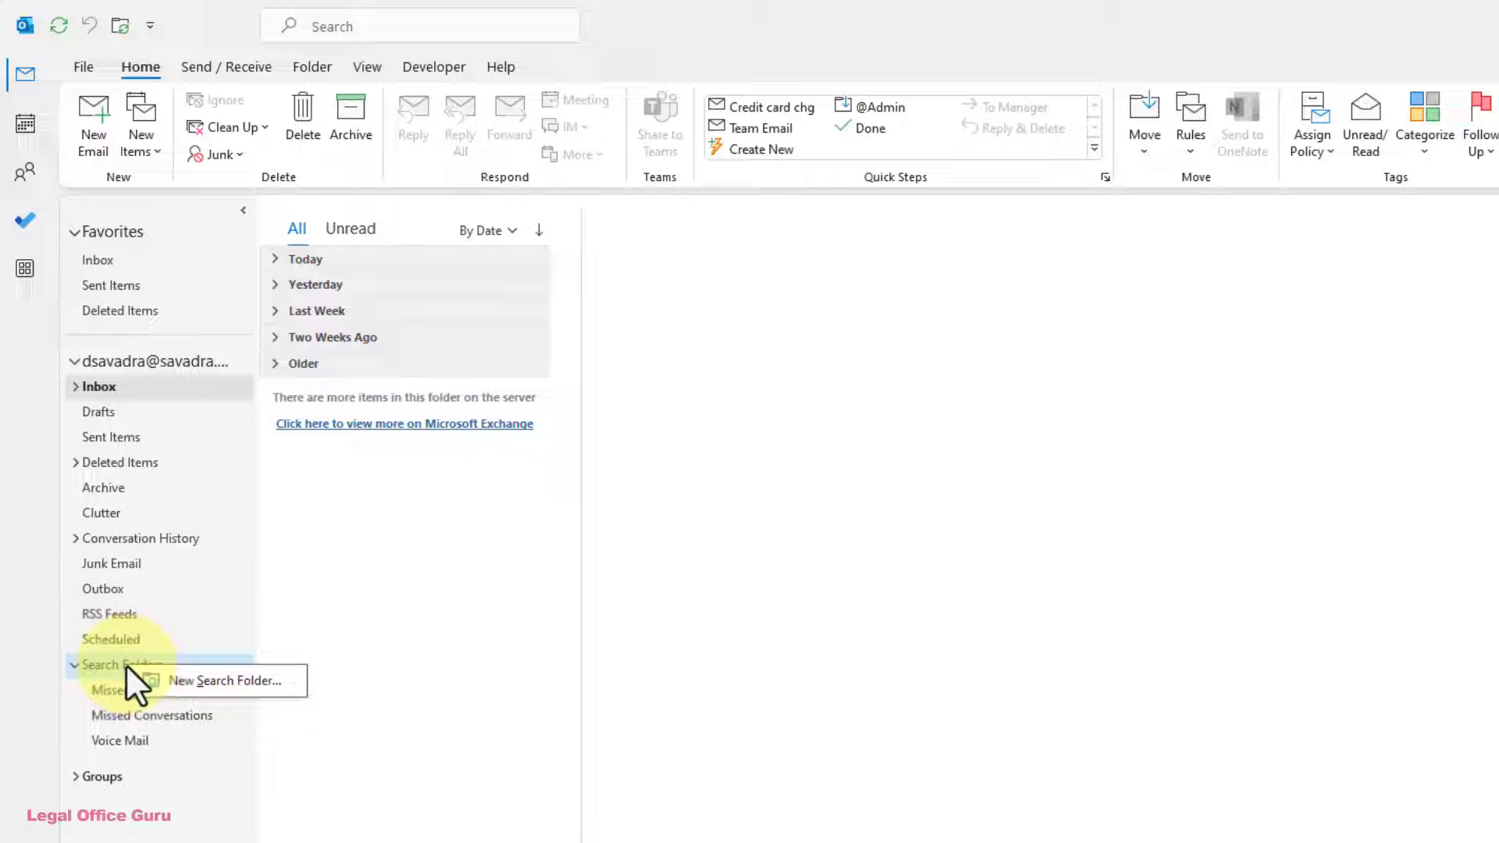
click(199, 681)
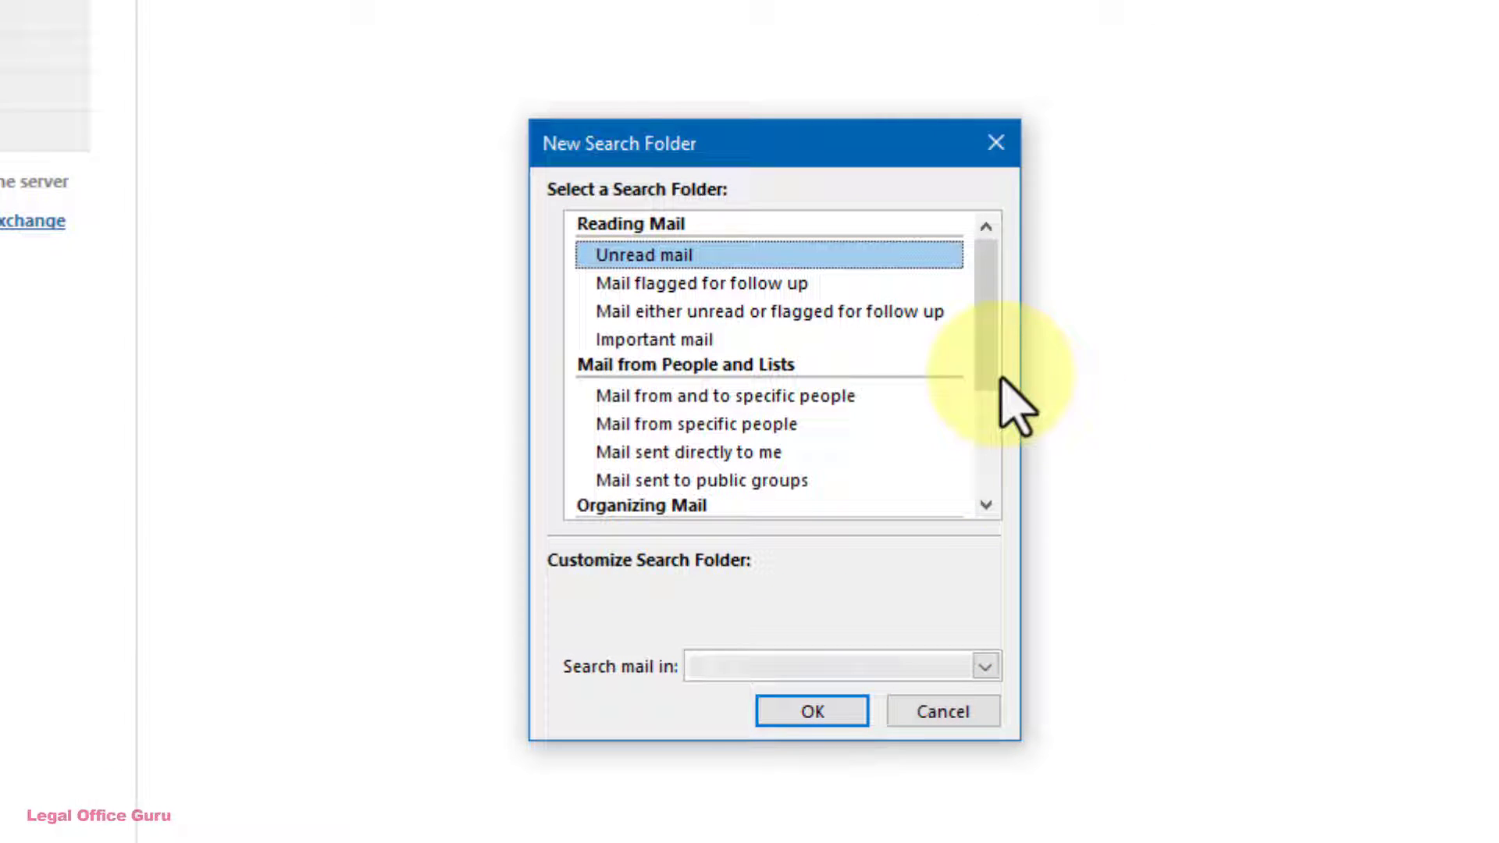
Select the Mail from specific people template in the New Search Folder dialog.
mouse_move(988, 368)
mouse_down()
mouse_move(982, 492)
mouse_move(993, 367)
mouse_up()
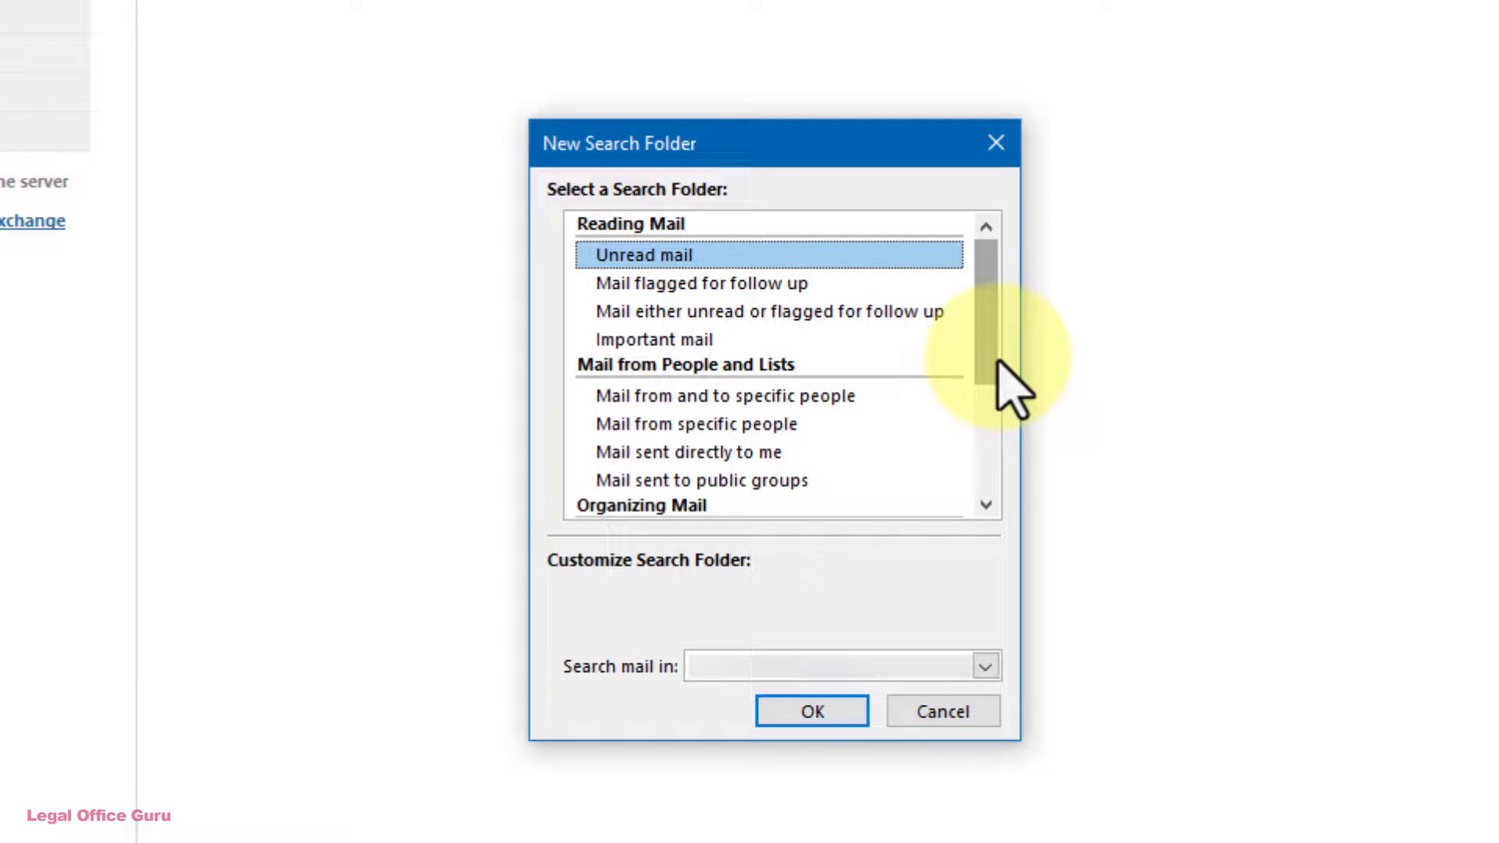
click(803, 424)
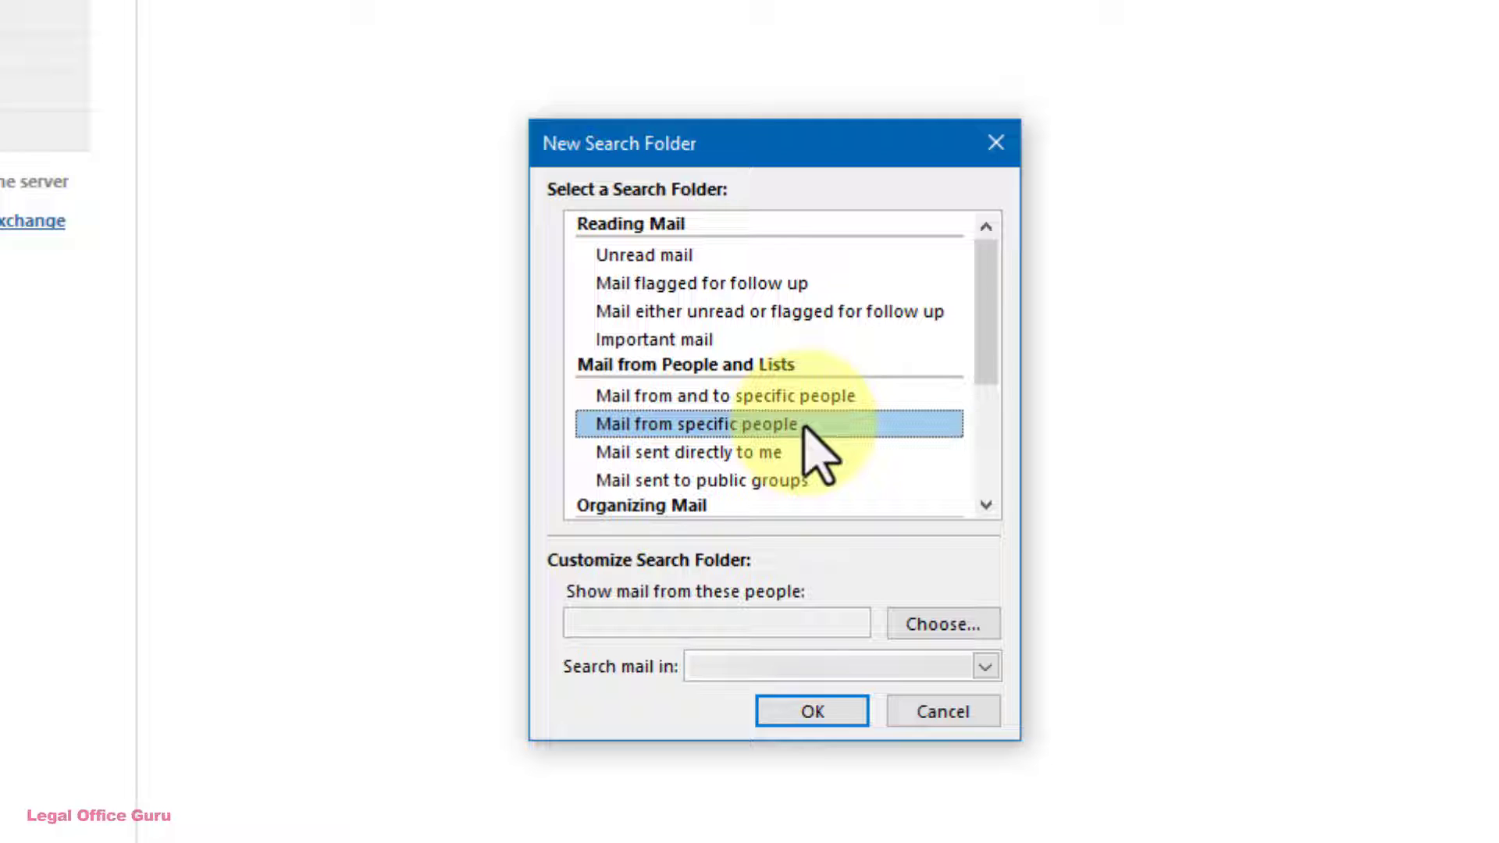
click(909, 628)
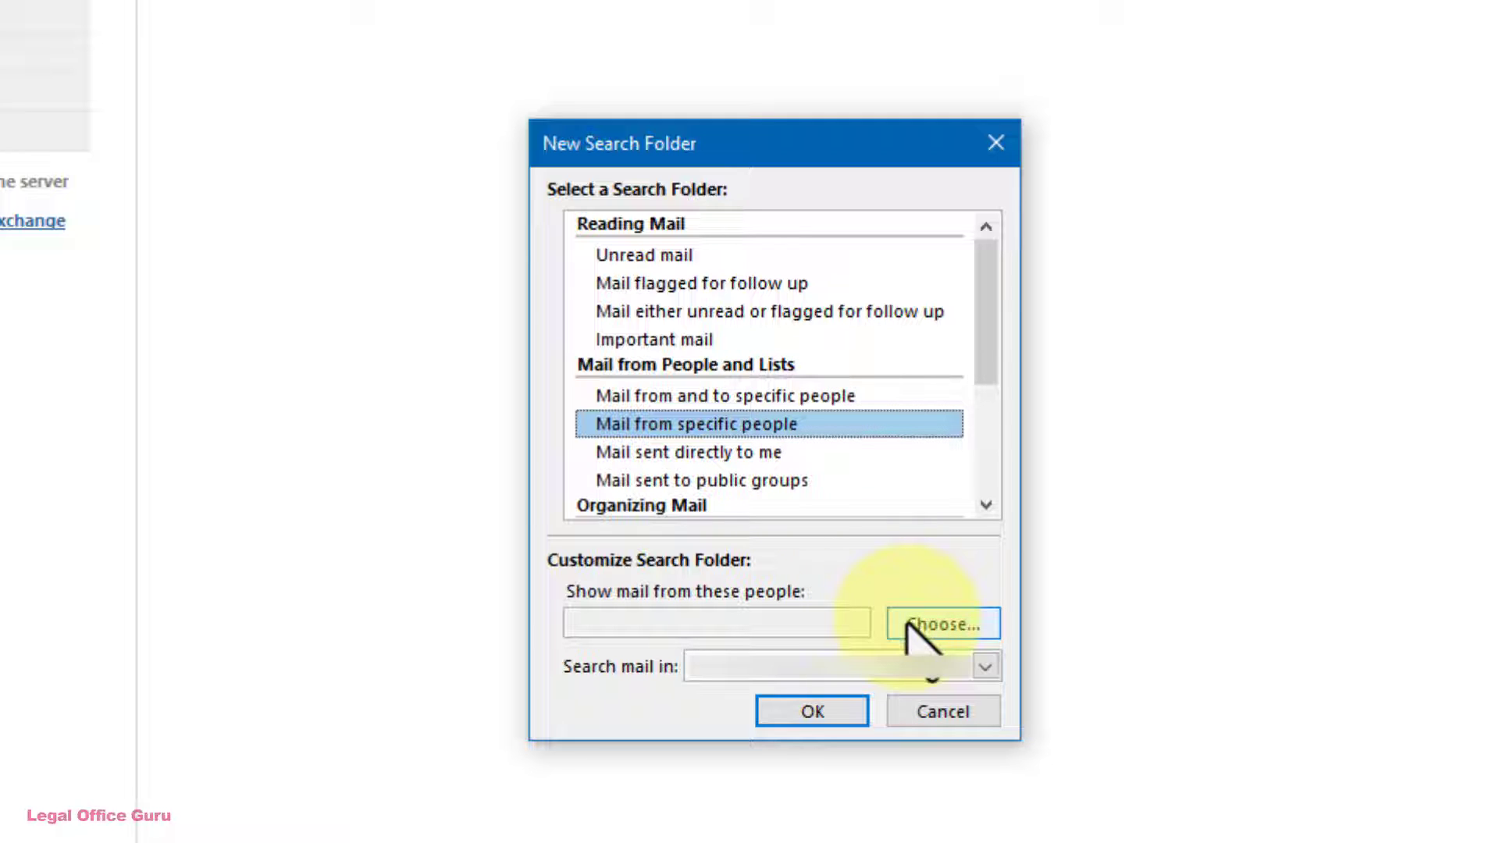
Add the Microsoft Planner contact as the From sender and confirm it.
click(909, 624)
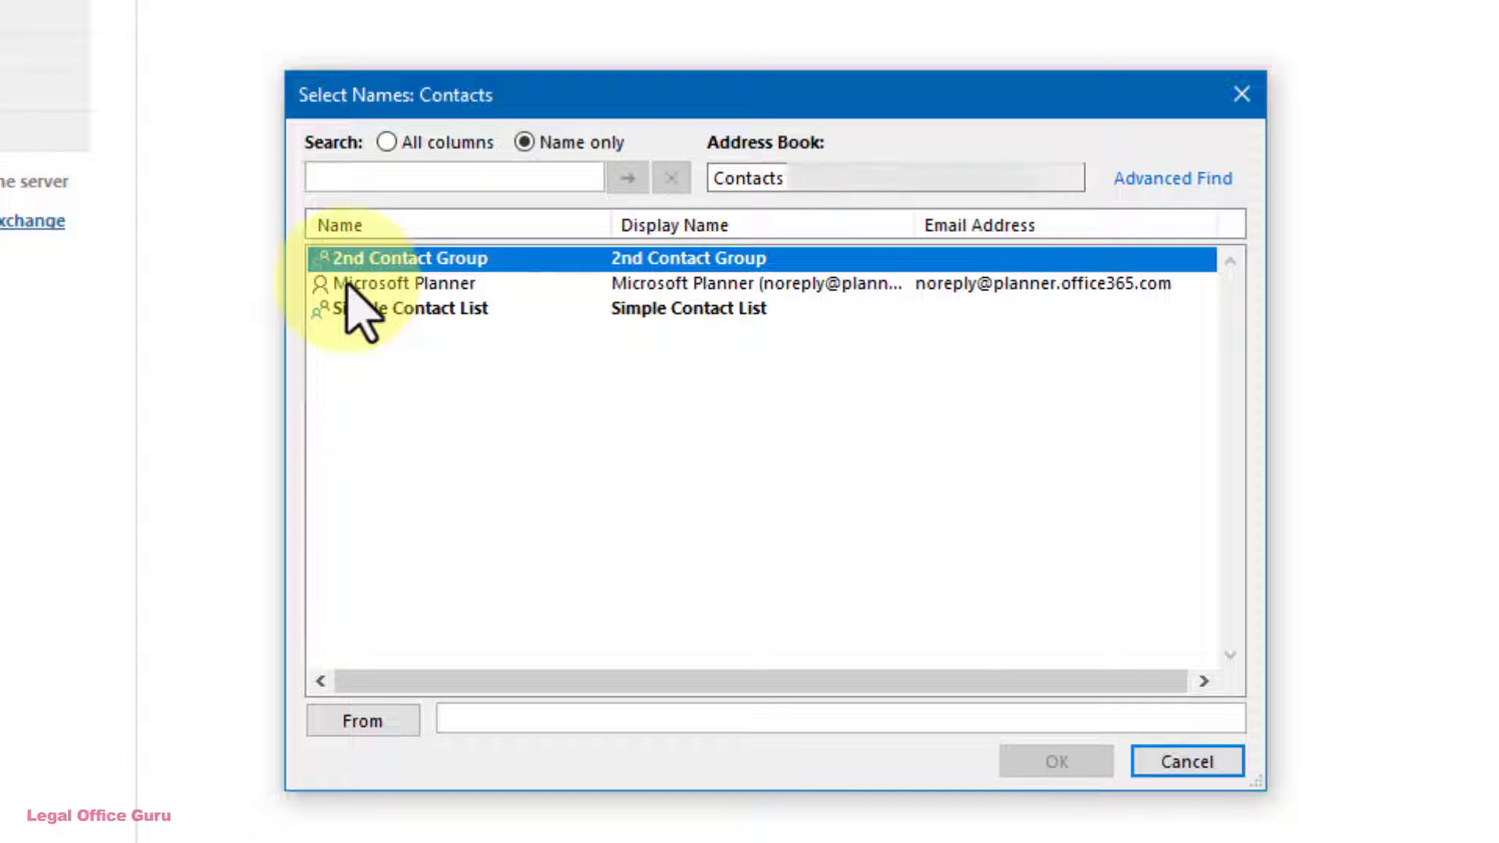
click(346, 285)
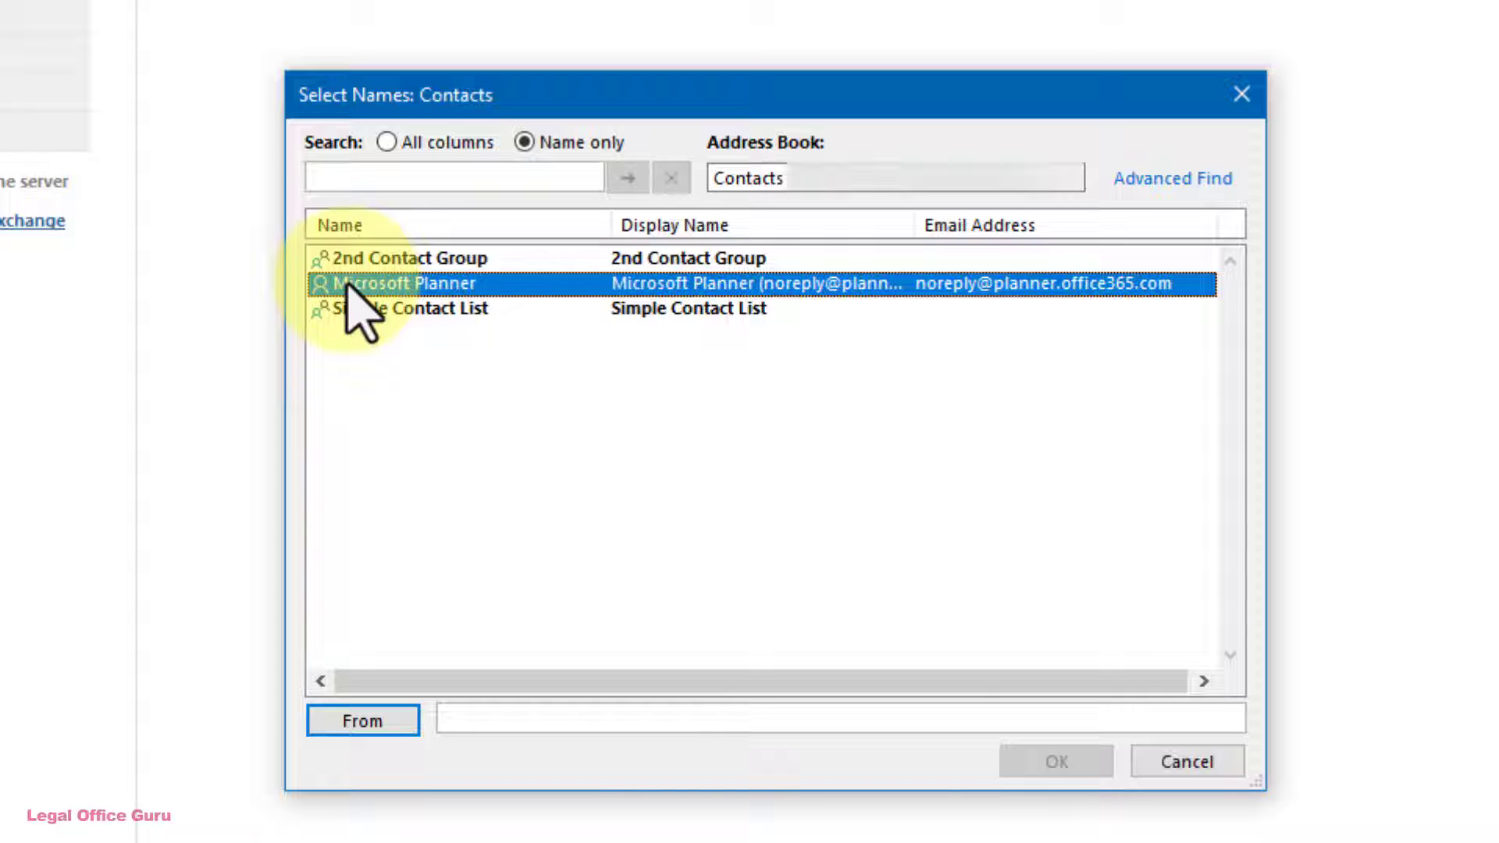
click(377, 722)
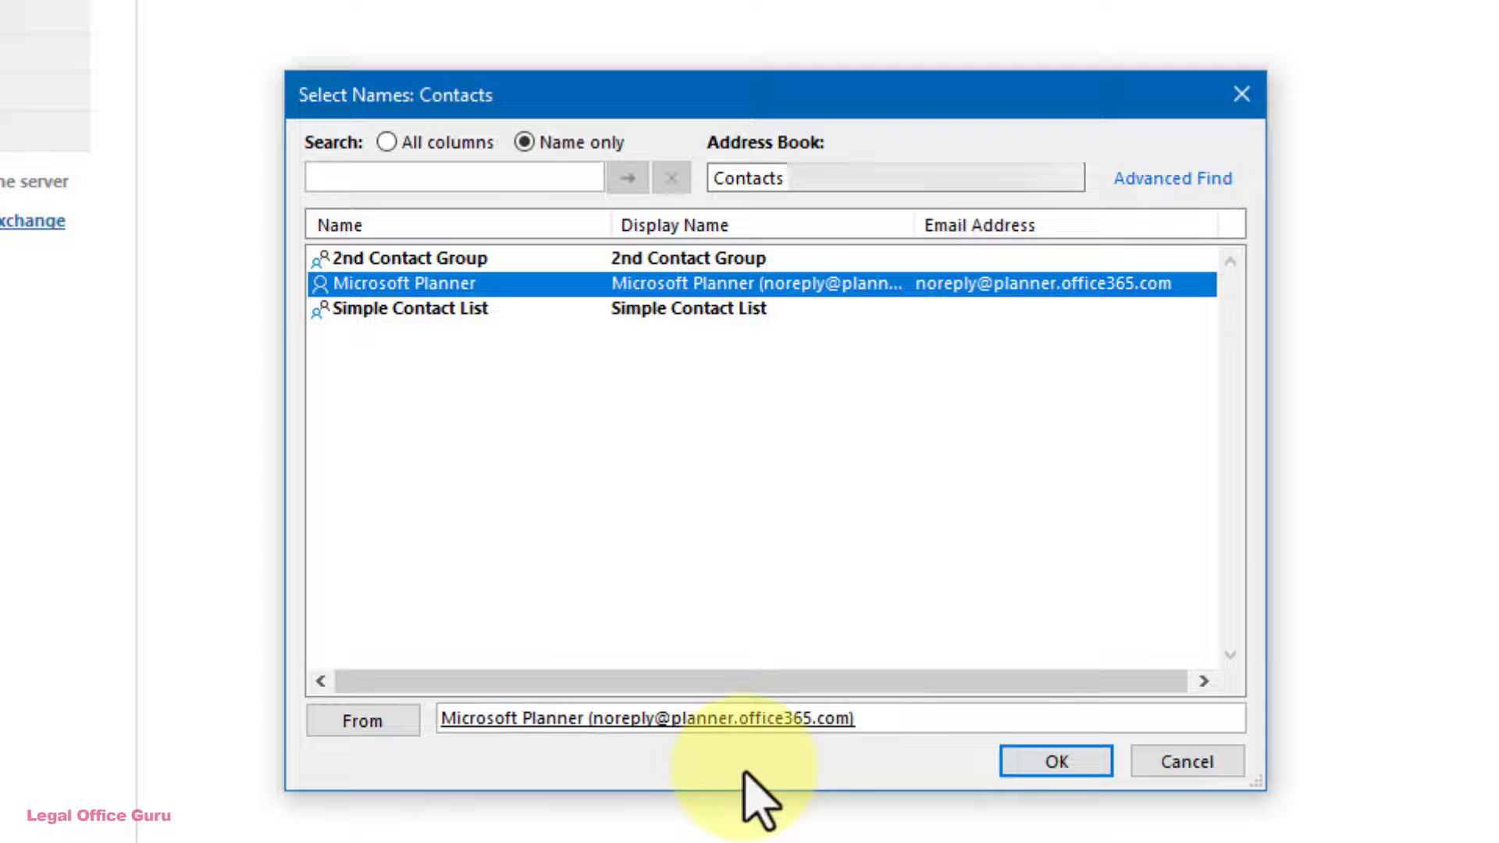
click(1019, 755)
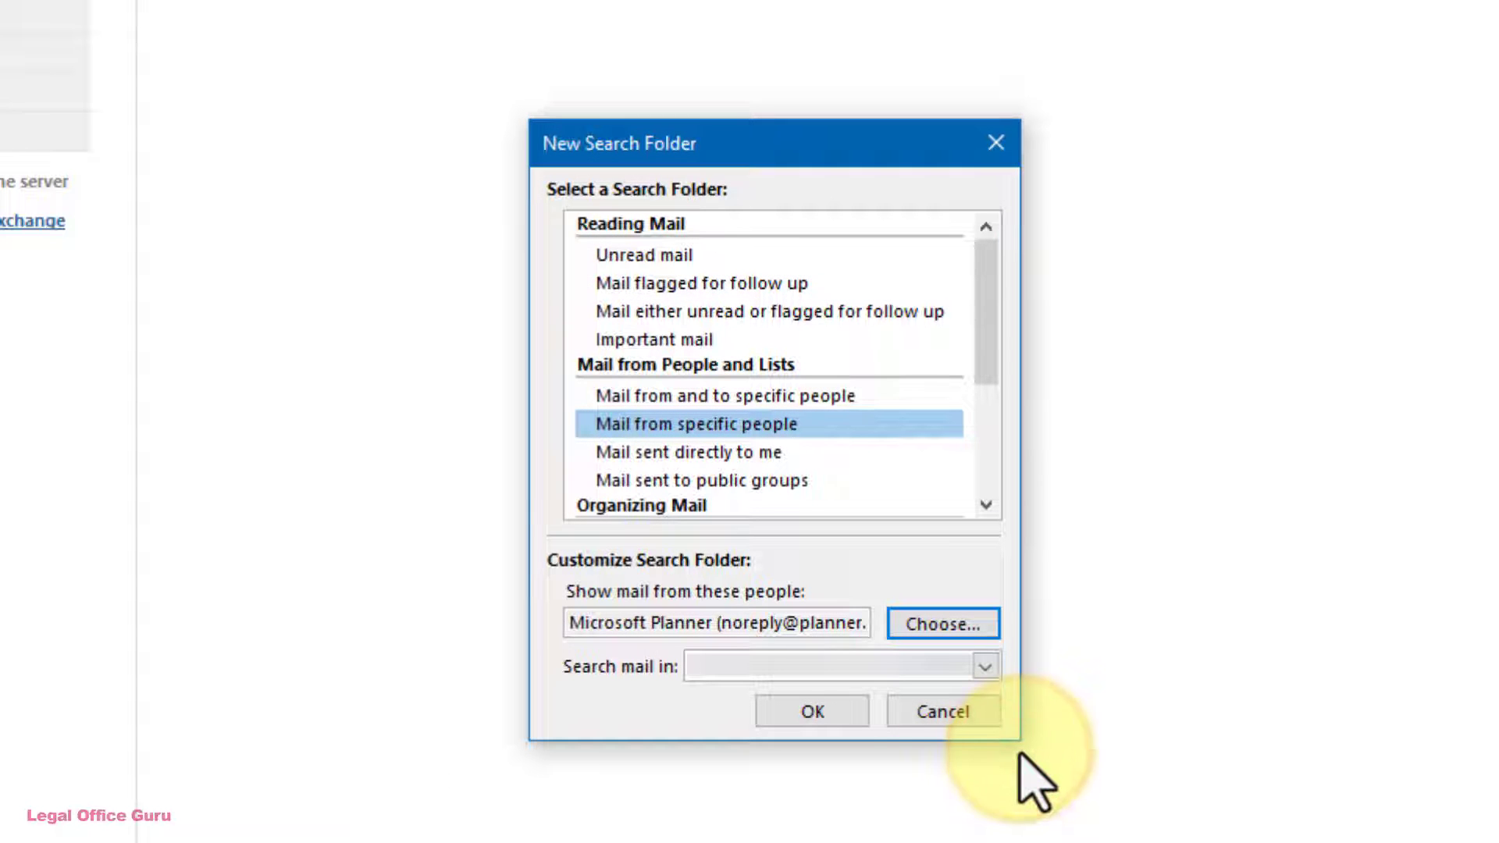
Confirm the New Search Folder dialog to create the Microsoft Planner folder.
click(818, 713)
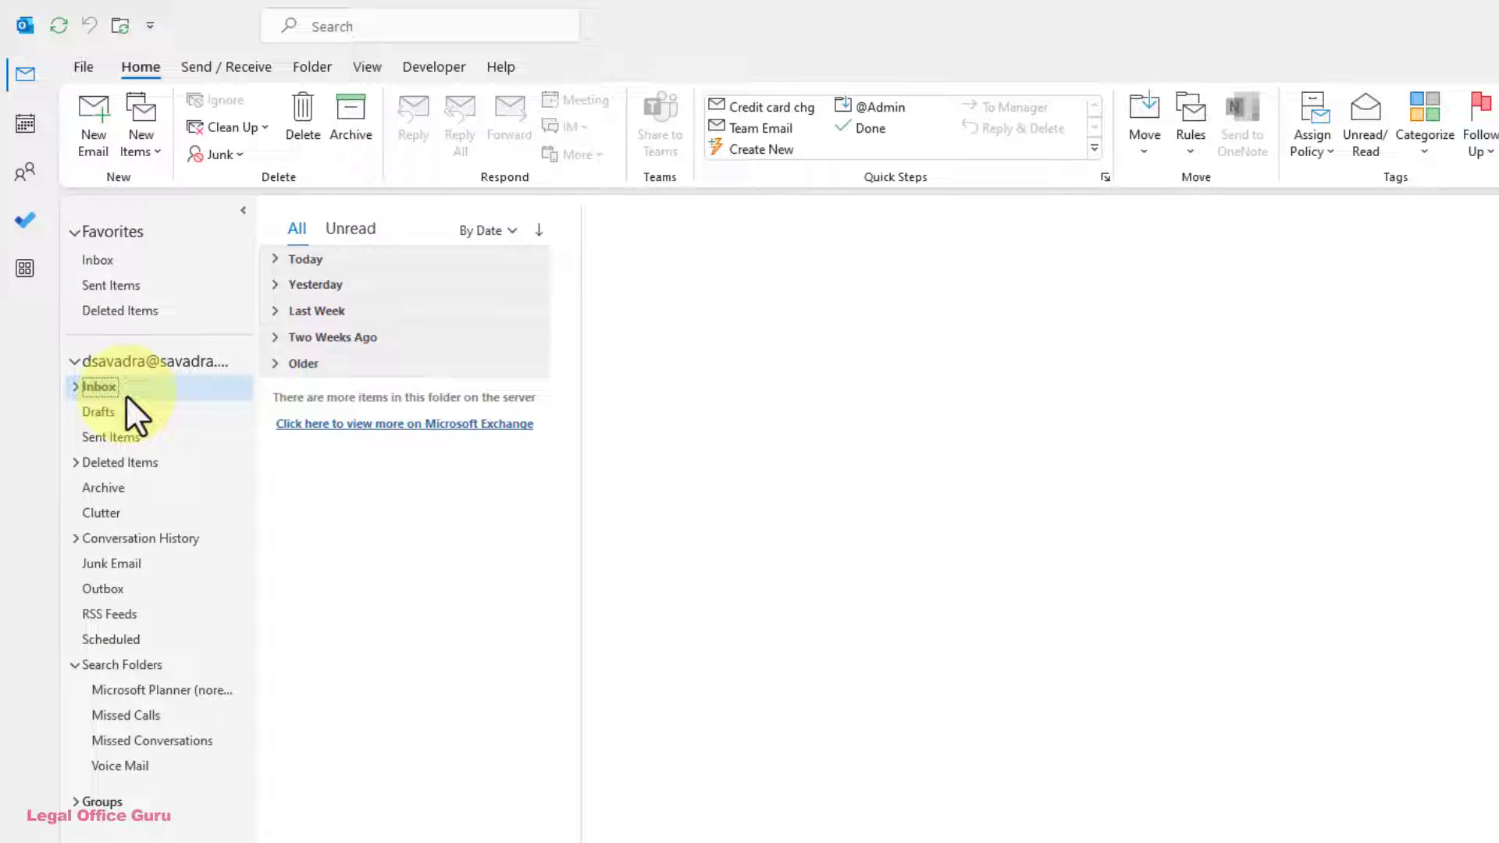
Begin another new search folder using the Create a custom Search Folder option.
right_click(110, 663)
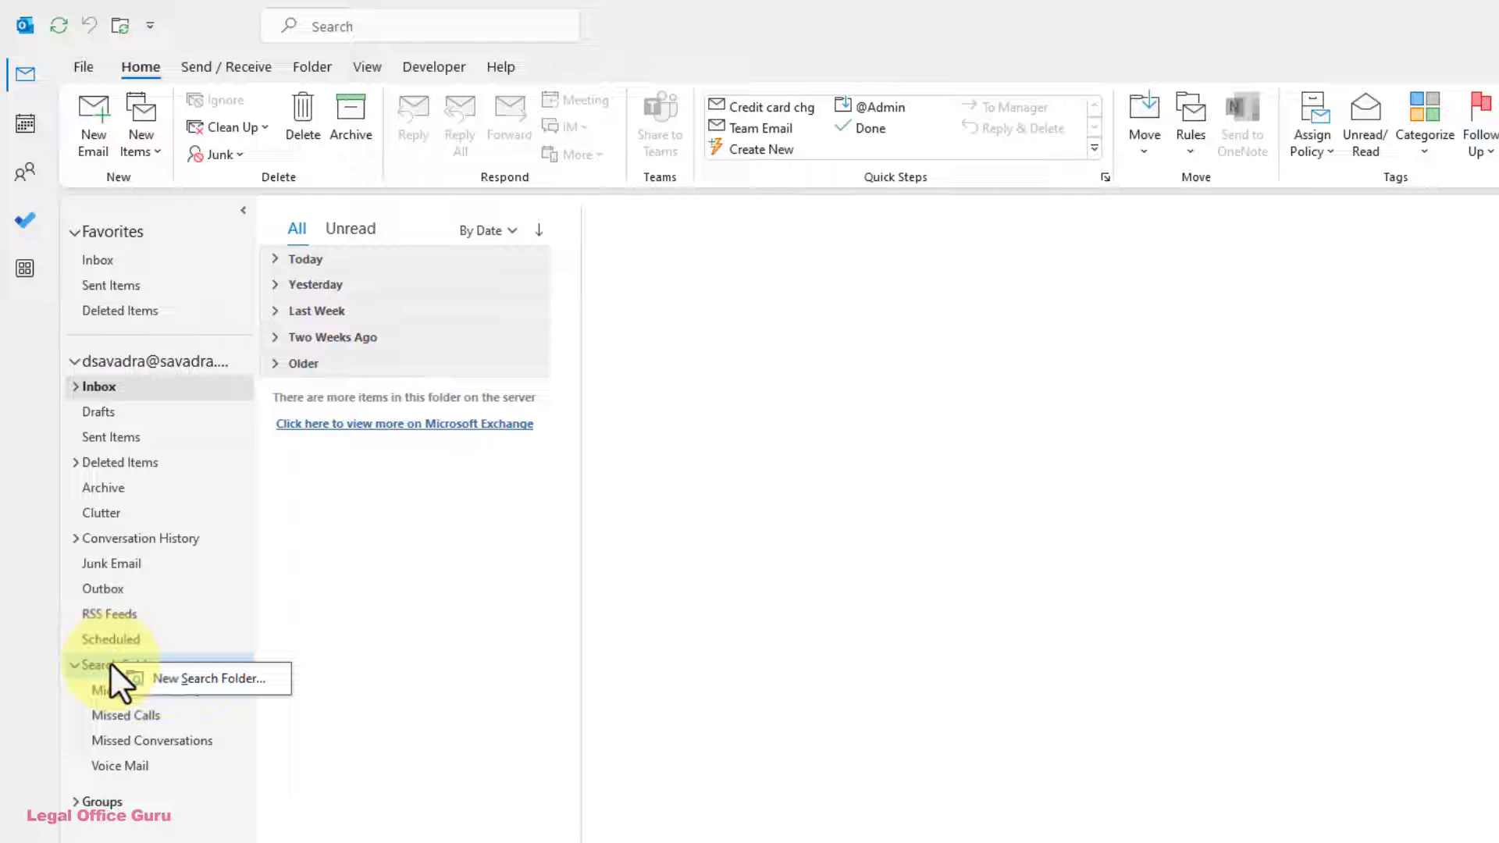
click(161, 679)
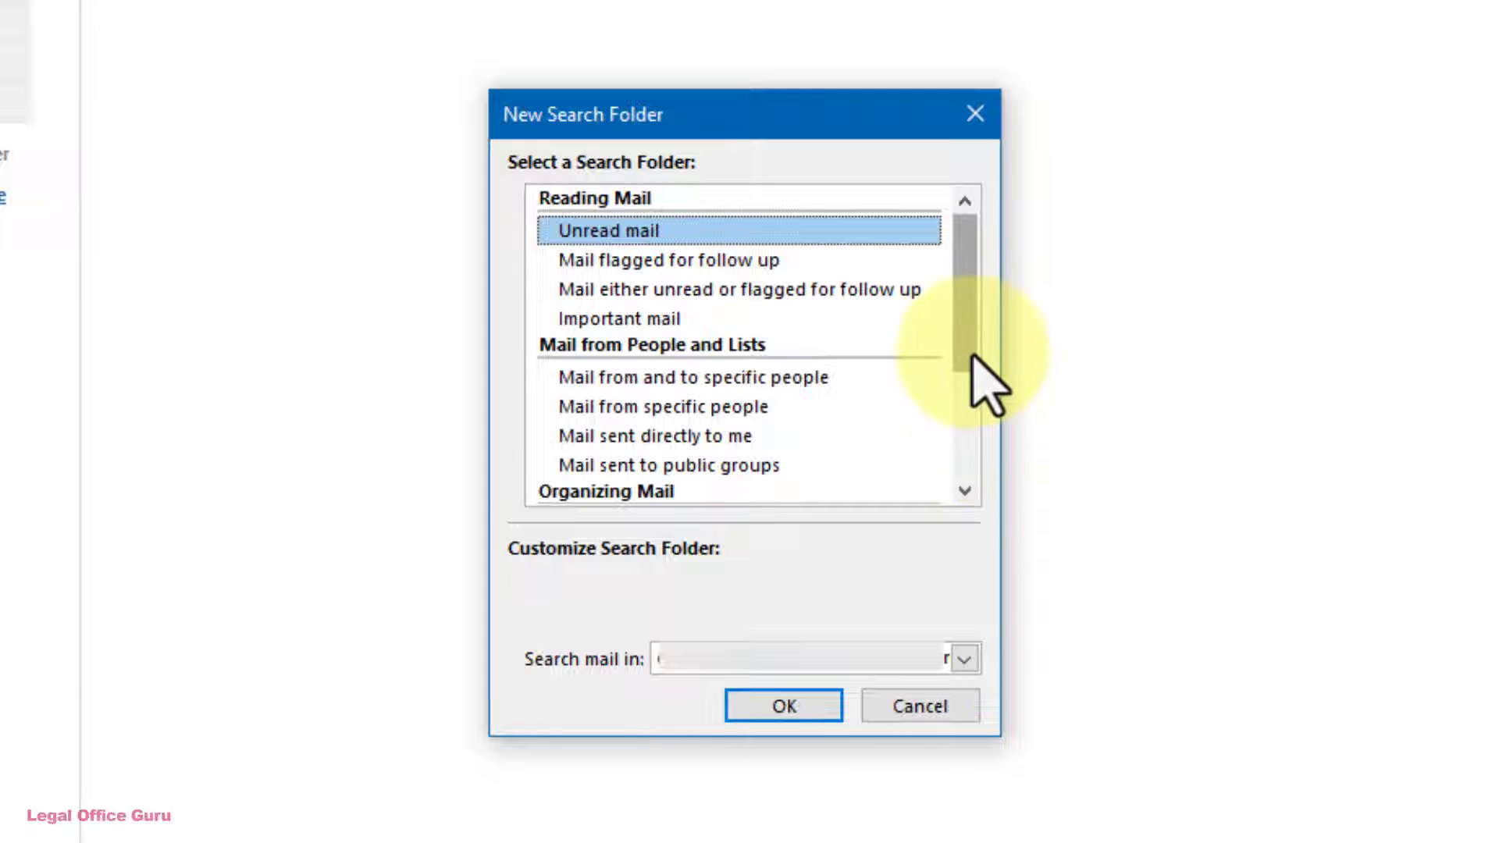
drag(971, 352, 962, 488)
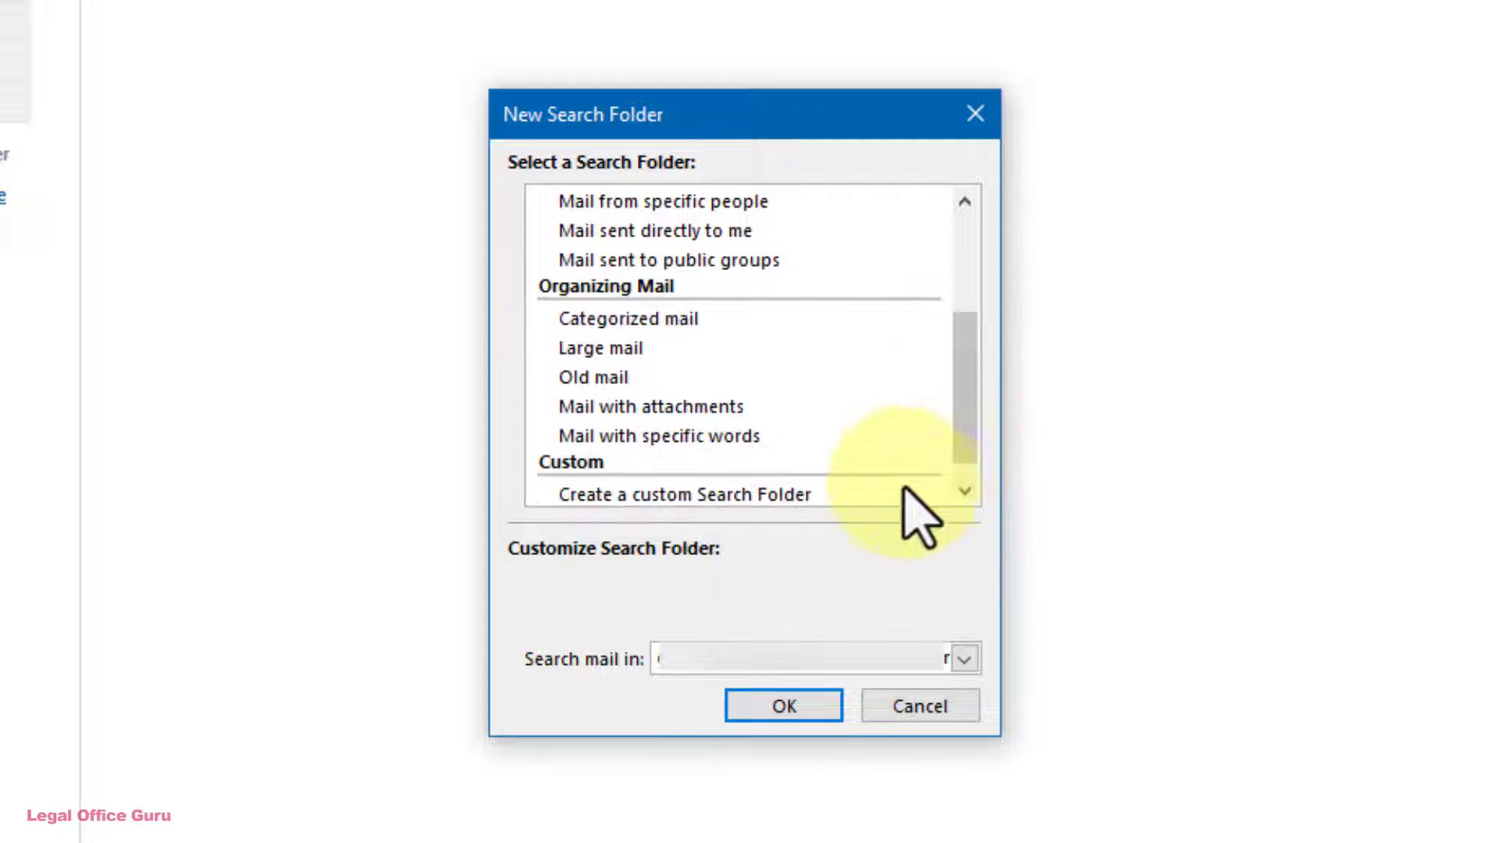
click(825, 493)
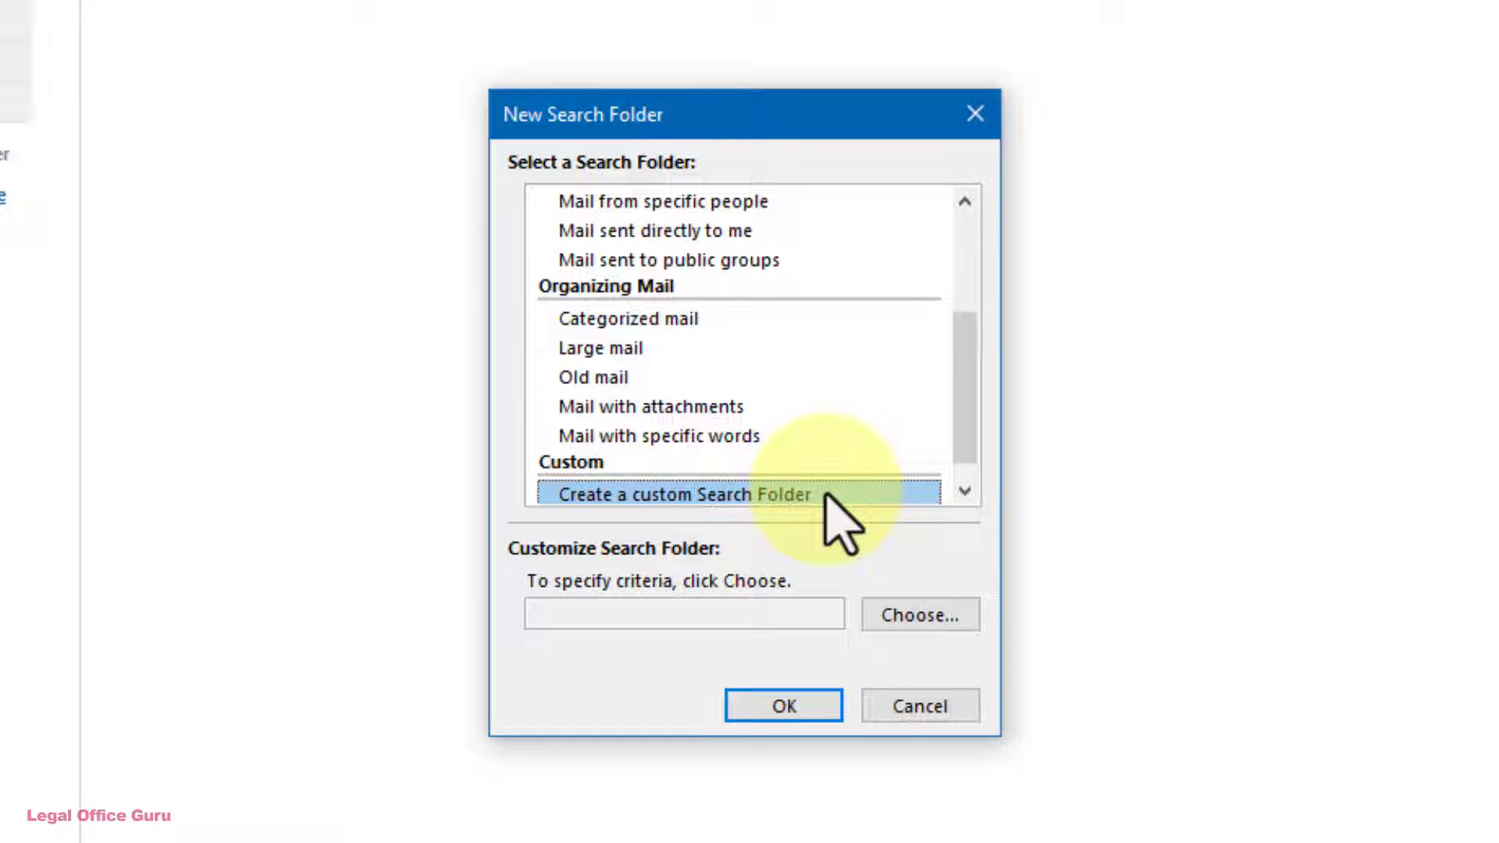
click(915, 617)
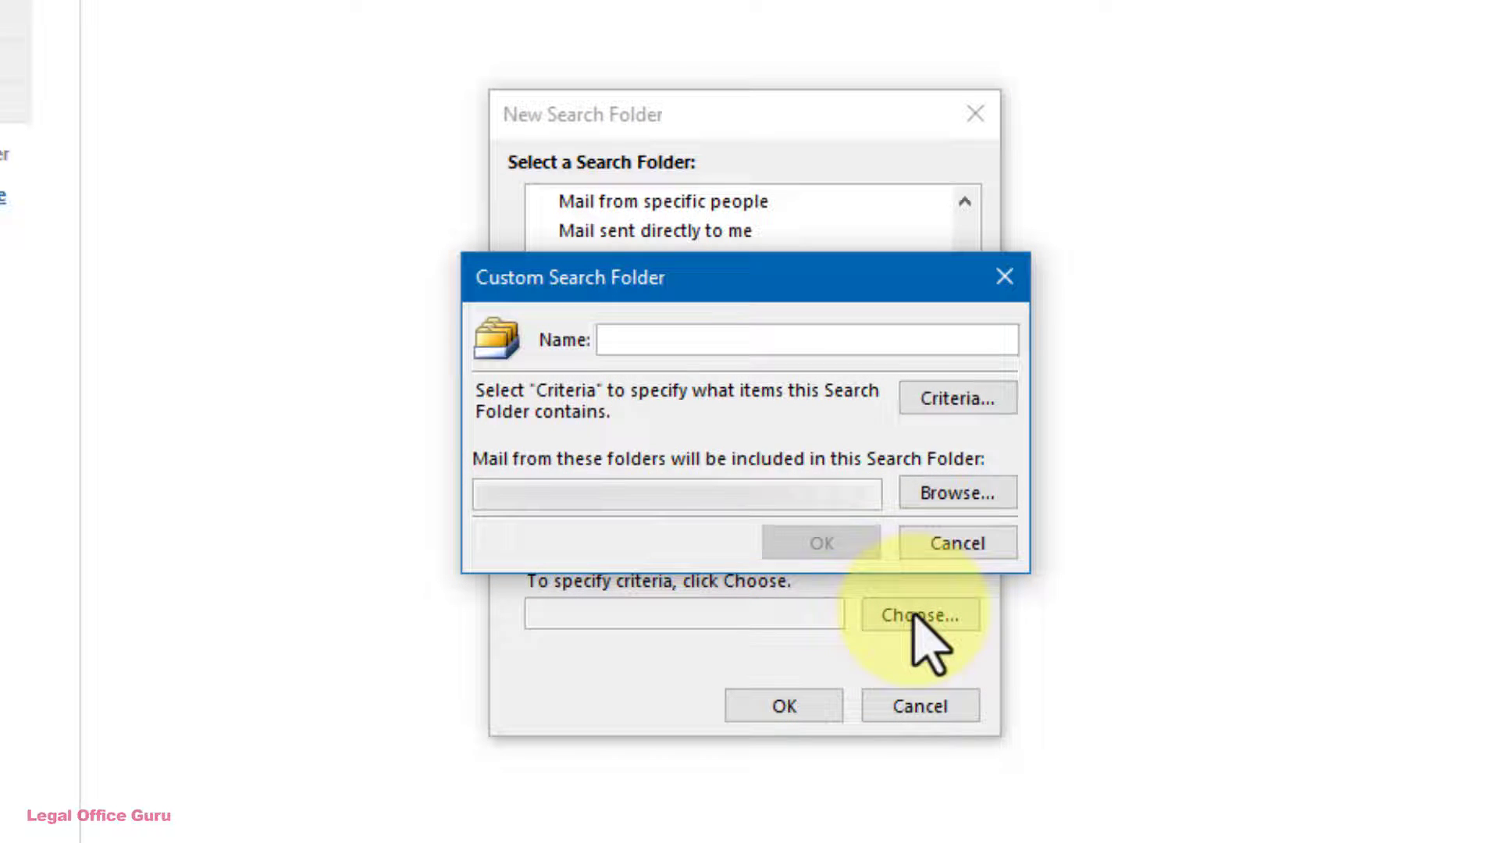
Enter 'Tasks last 7 days' as the folder name, then open its Criteria.
click(726, 341)
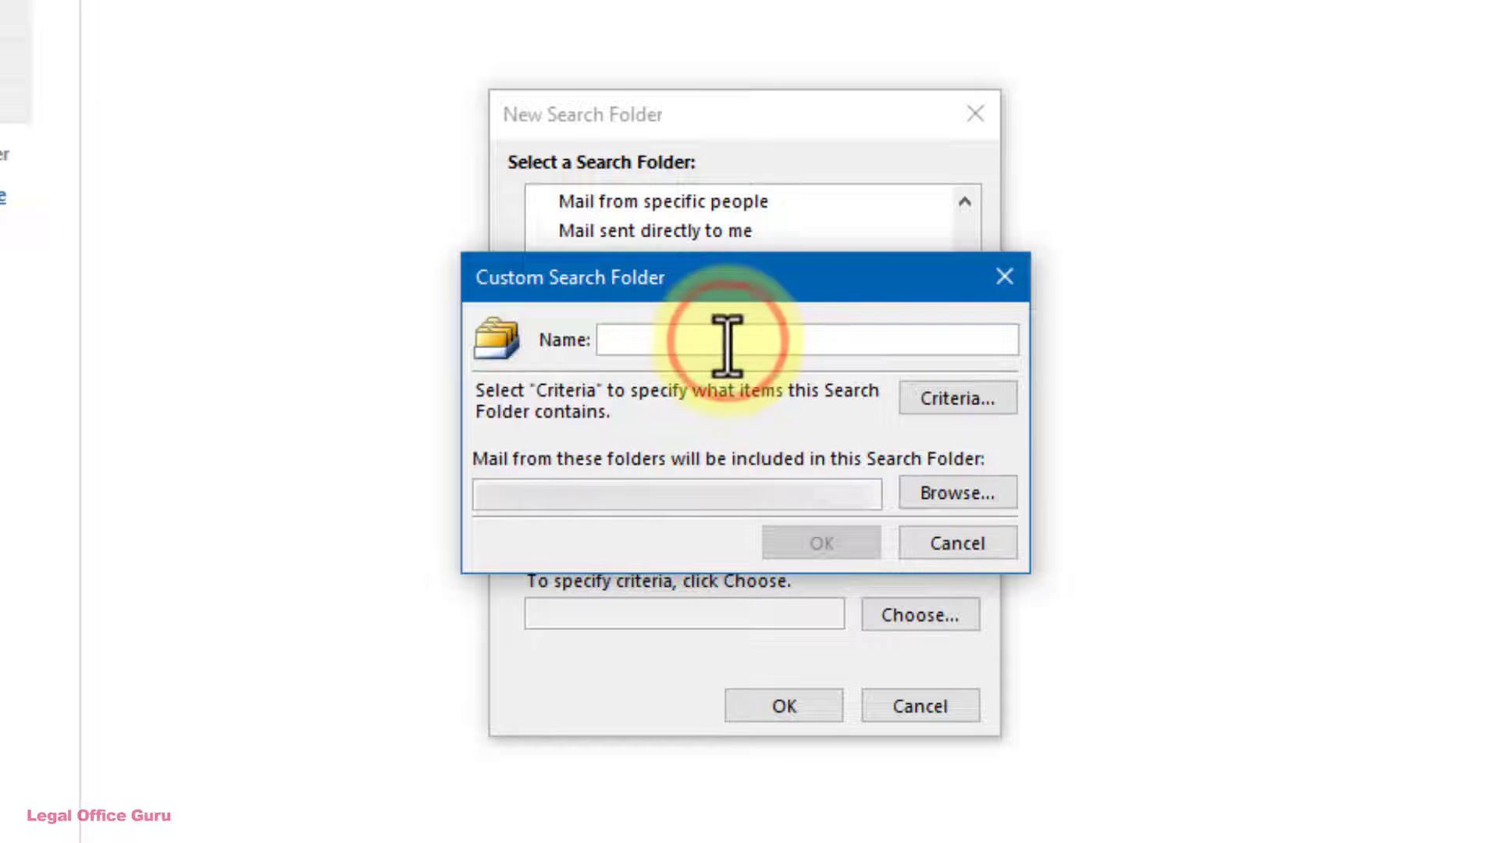
text(Tasks last 7 days)
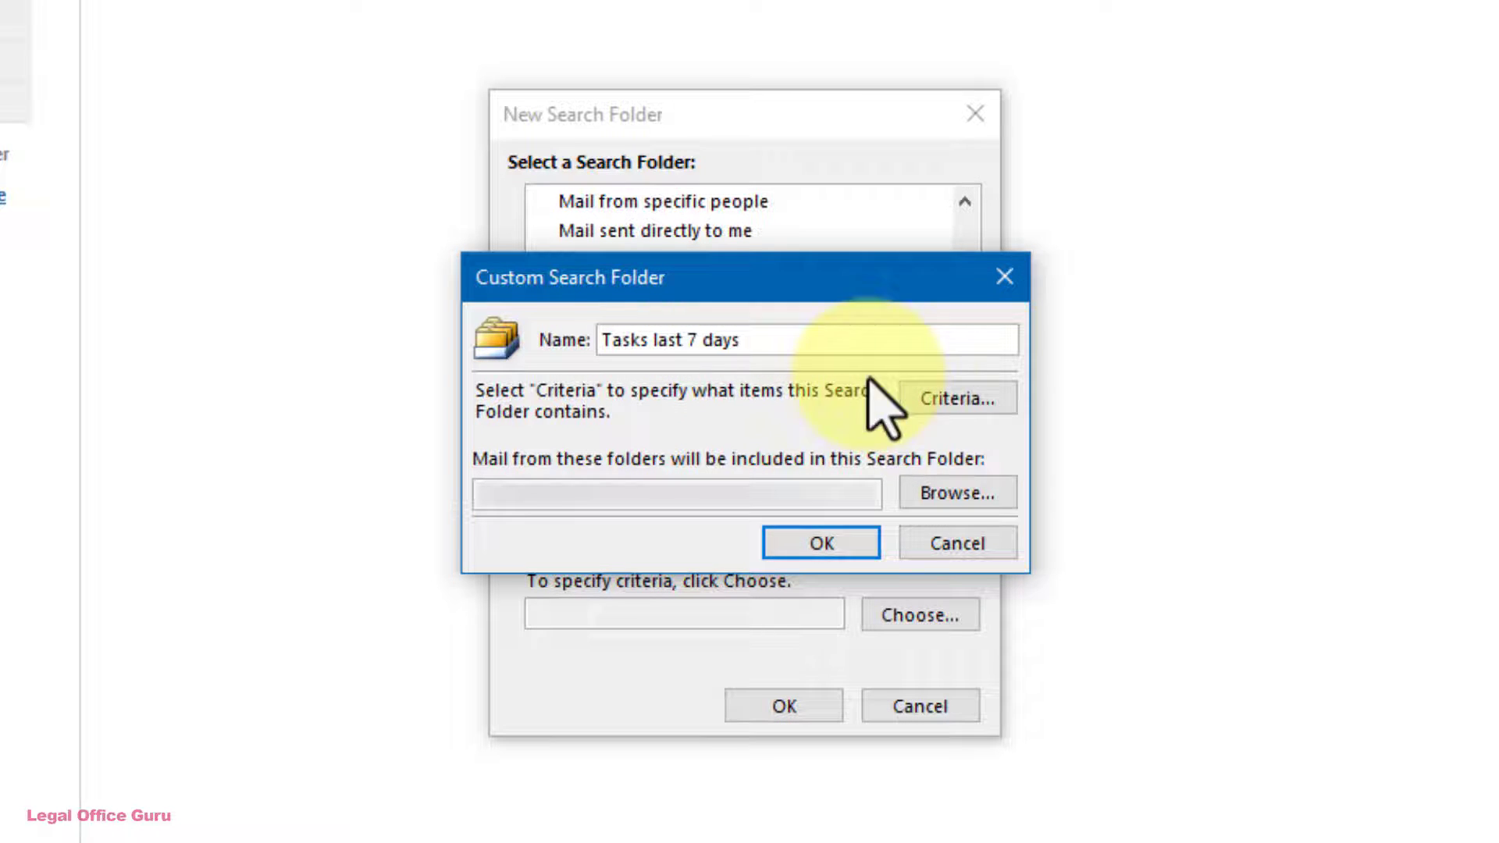
click(915, 400)
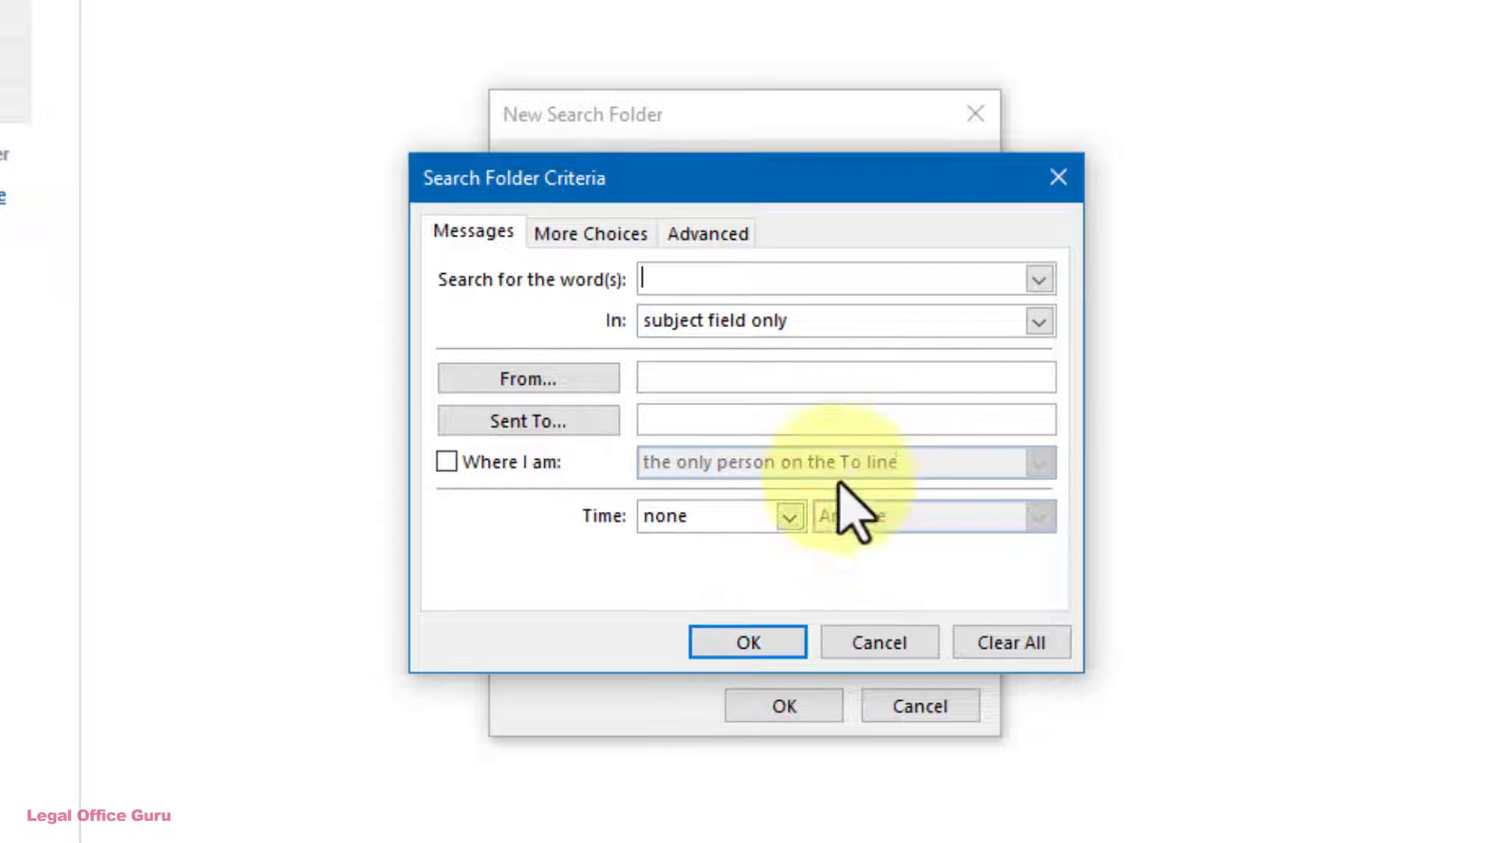
Keep word matching on the subject field only and paste Planner's no-reply address as sender.
click(1038, 321)
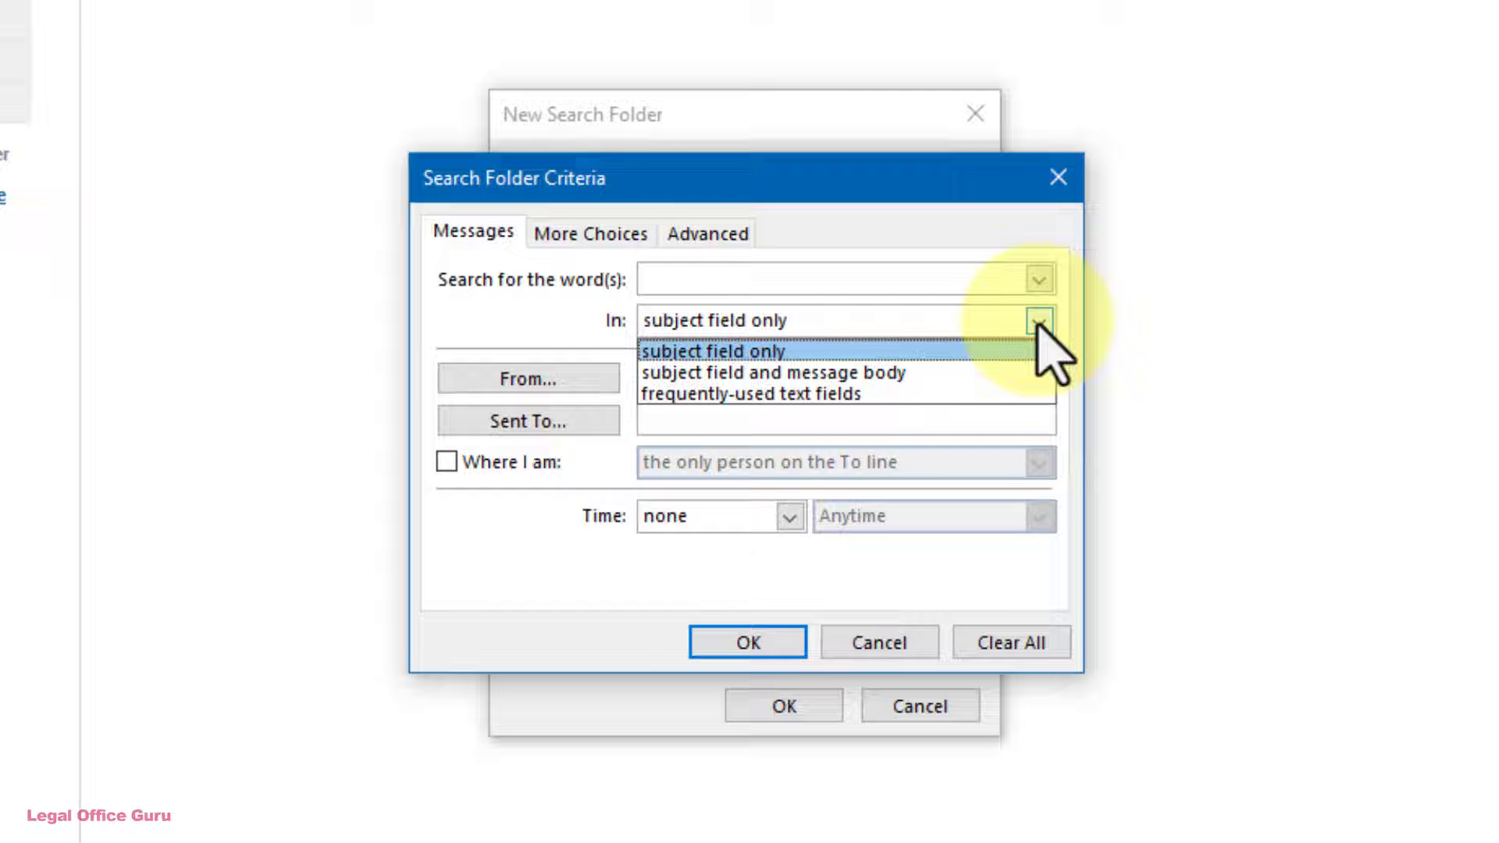
click(1038, 322)
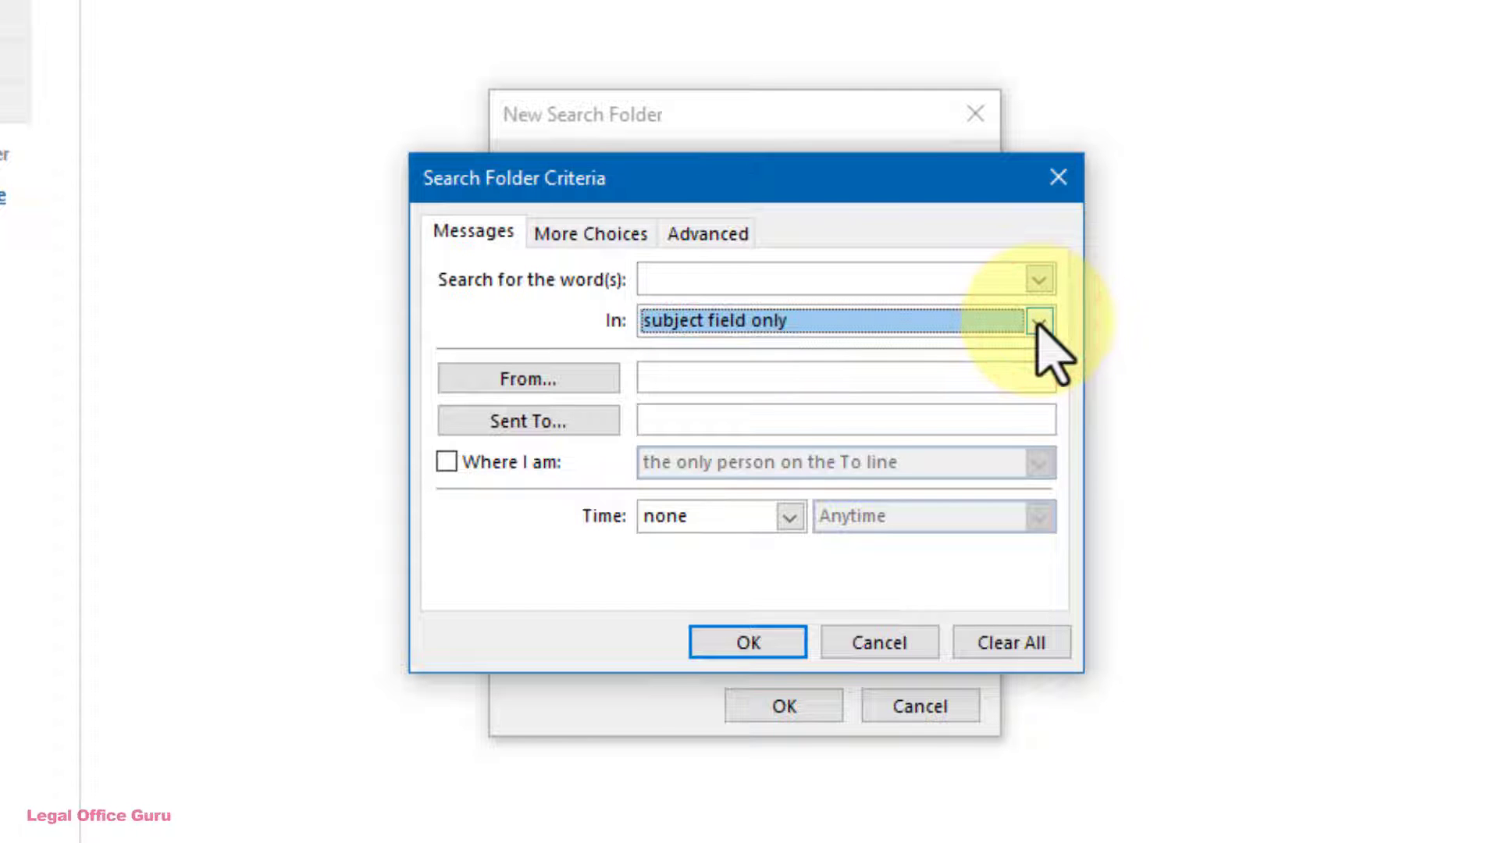
click(511, 377)
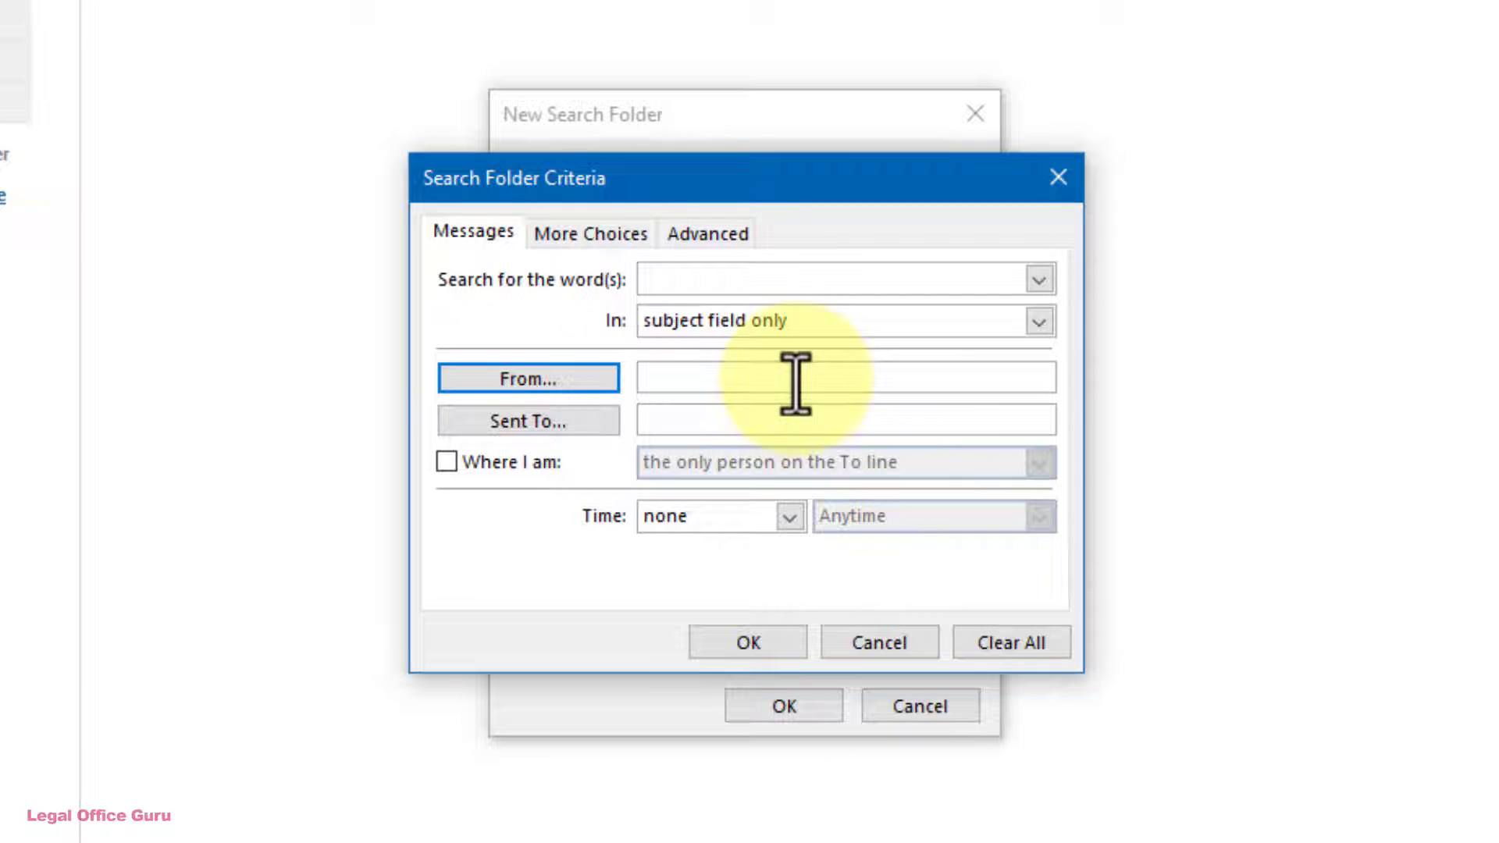
click(792, 375)
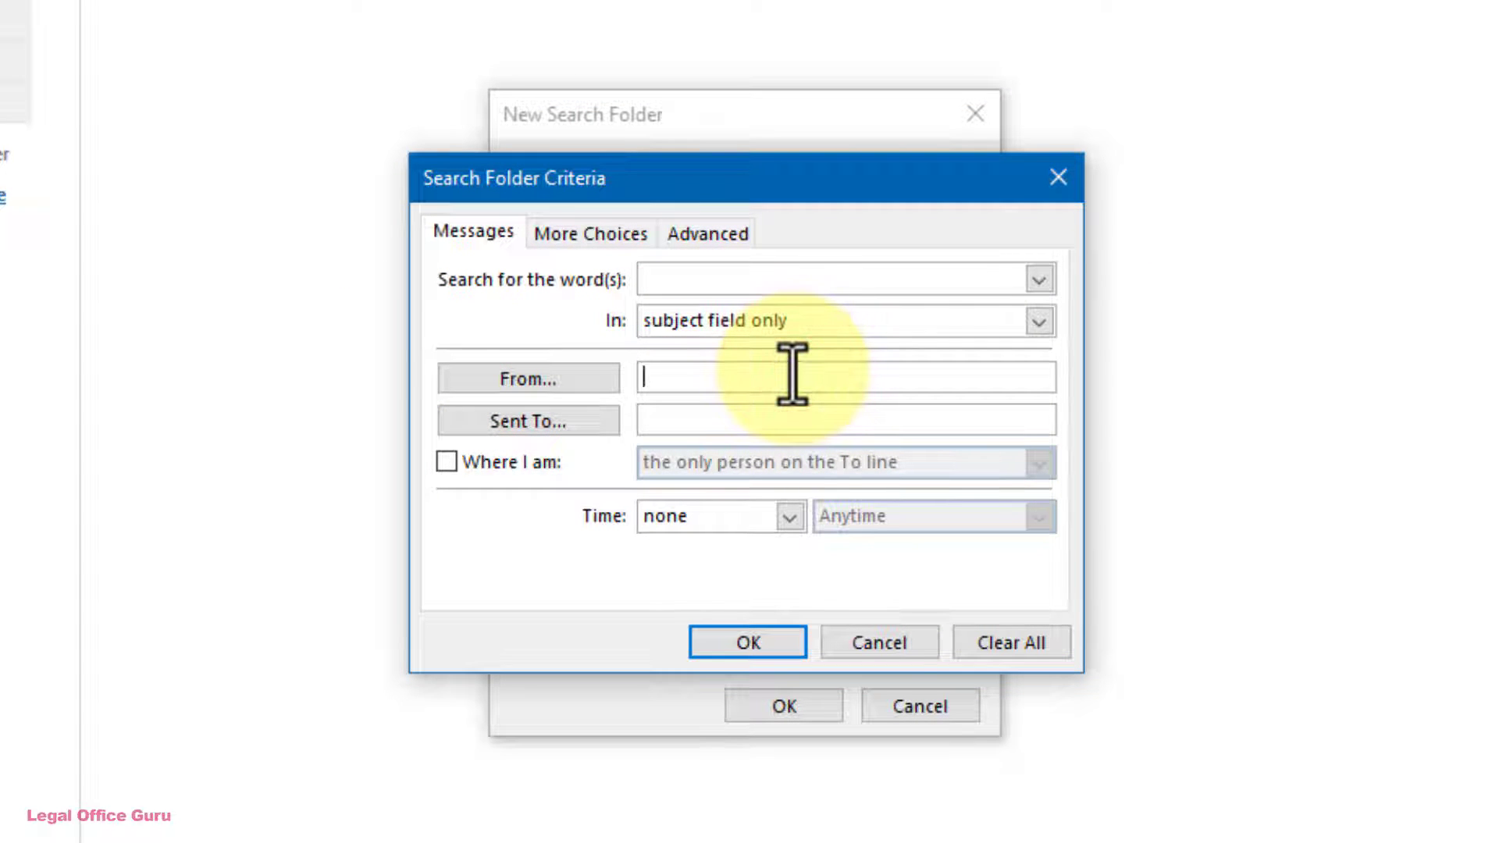
key(ctrl+v)
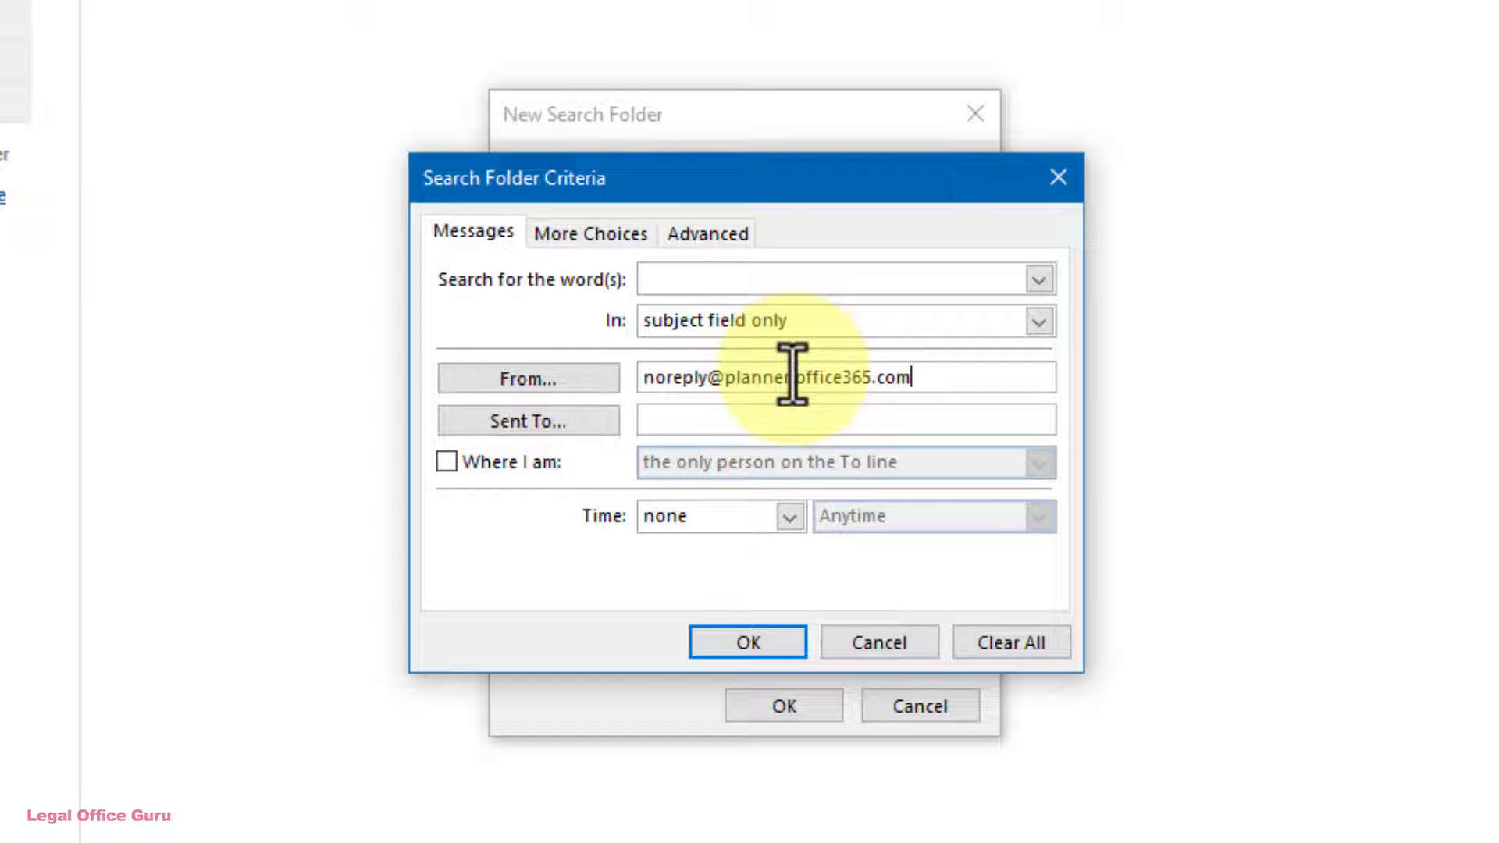
Limit the Time condition to messages received in the last 7 days.
click(790, 517)
click(730, 568)
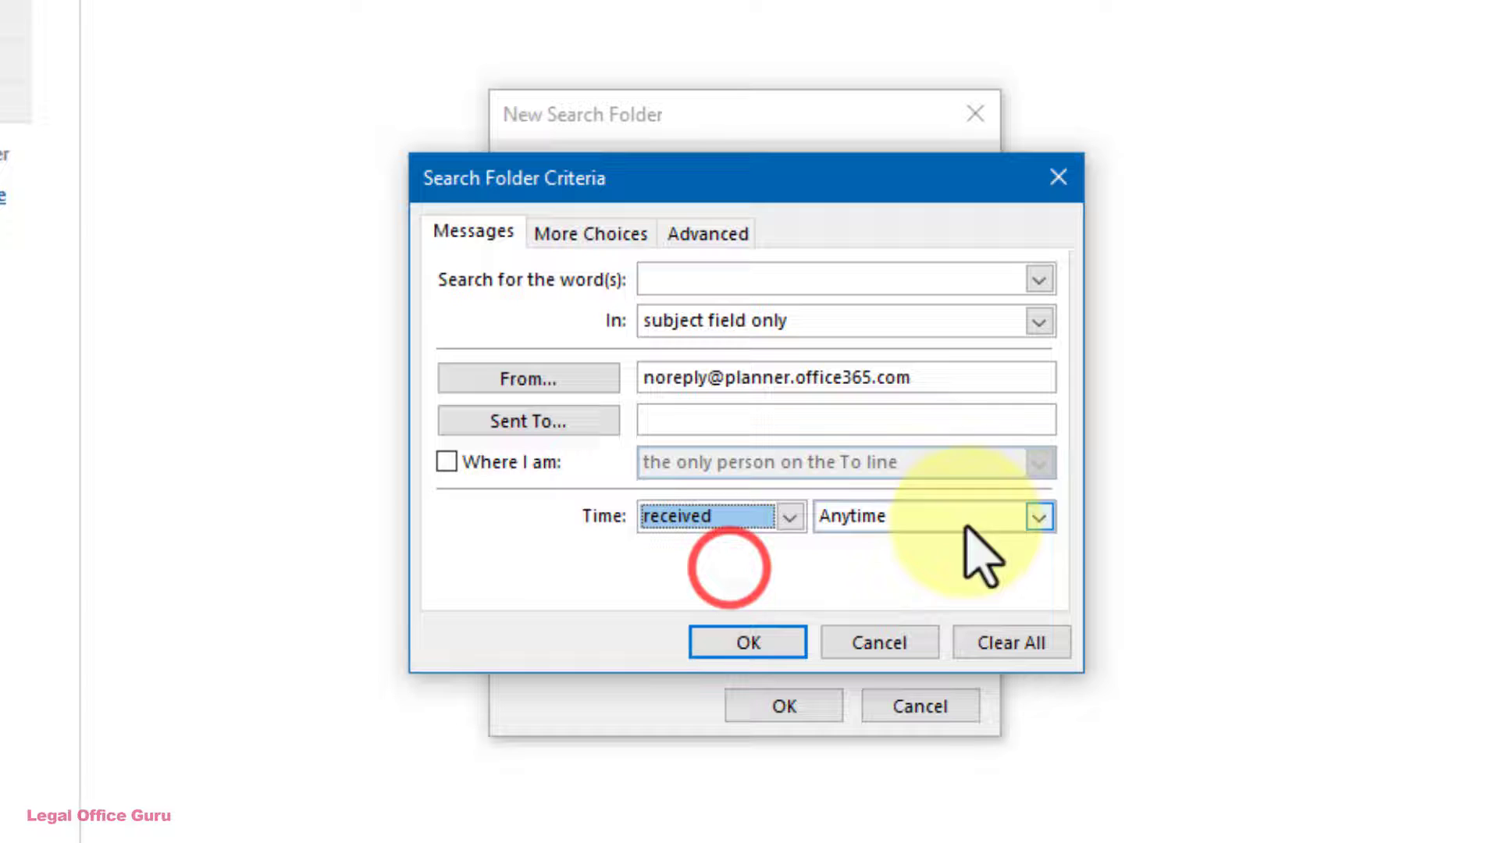
click(1039, 517)
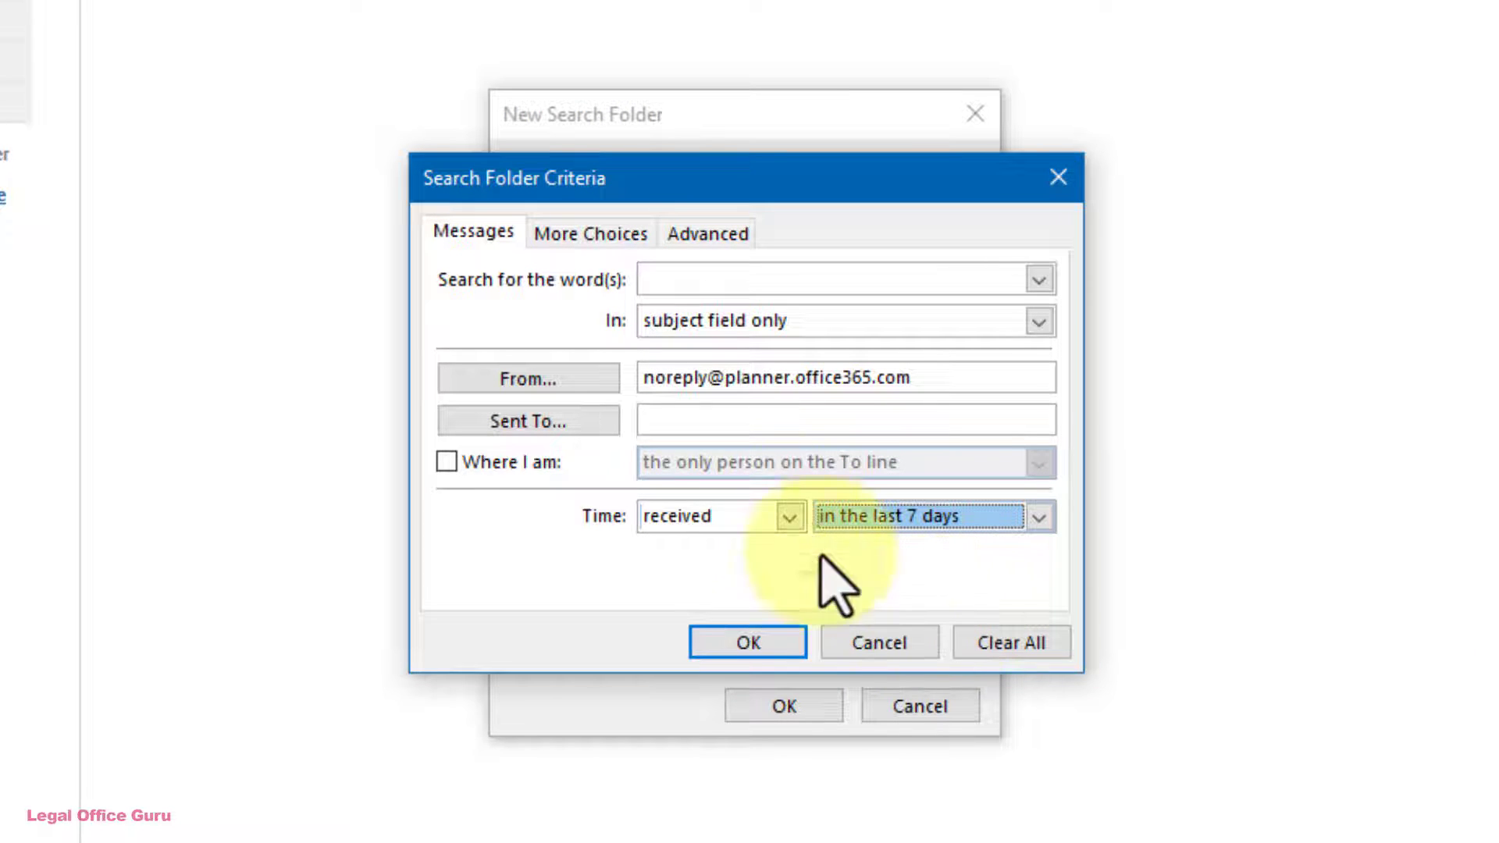
click(581, 231)
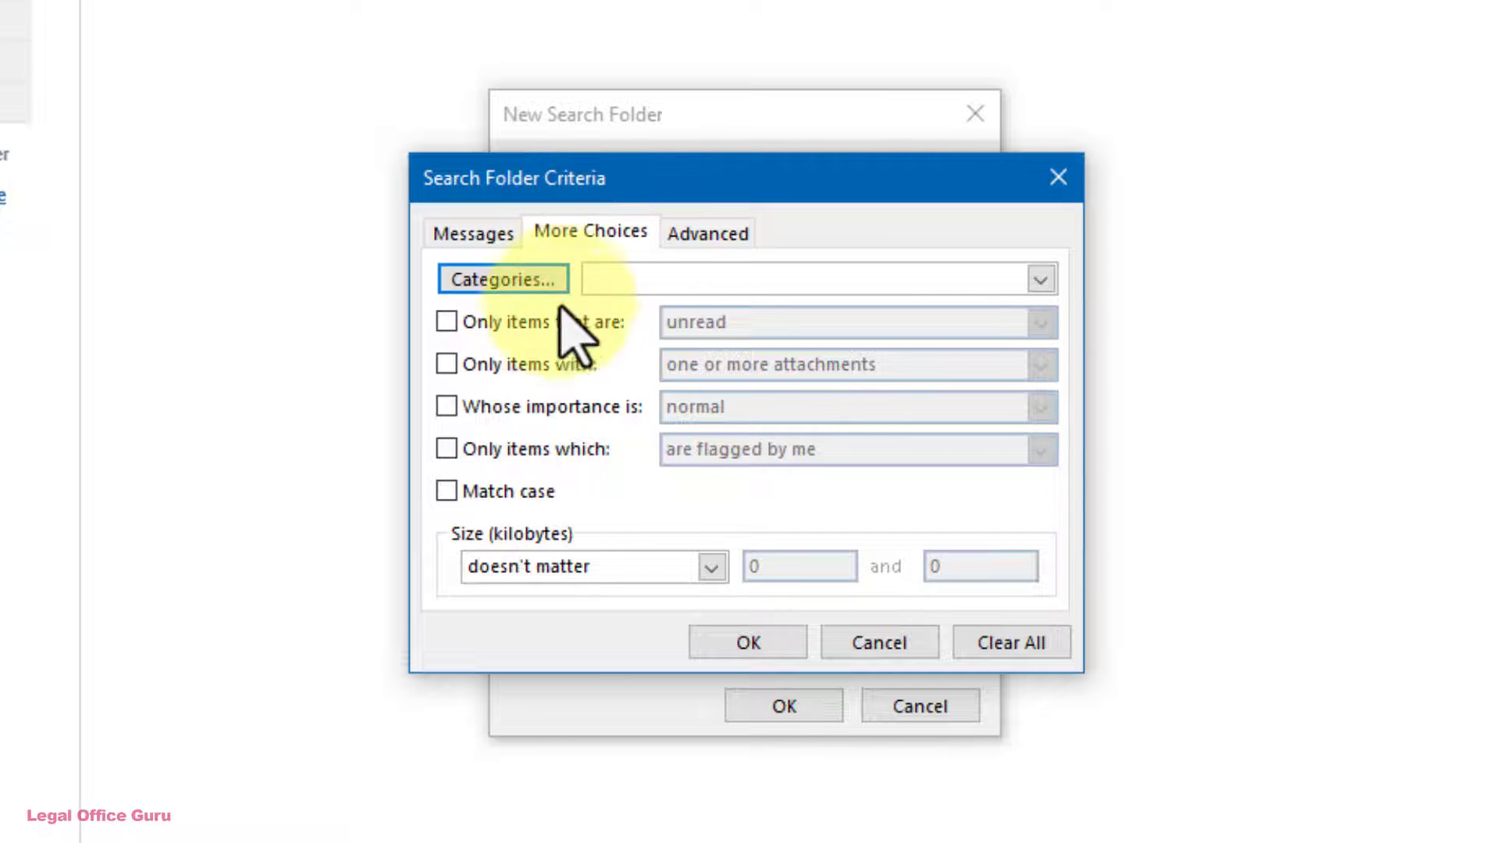
Try the one-or-more-attachments filter, turn it back off, and browse Advanced tab fields.
click(537, 366)
click(812, 364)
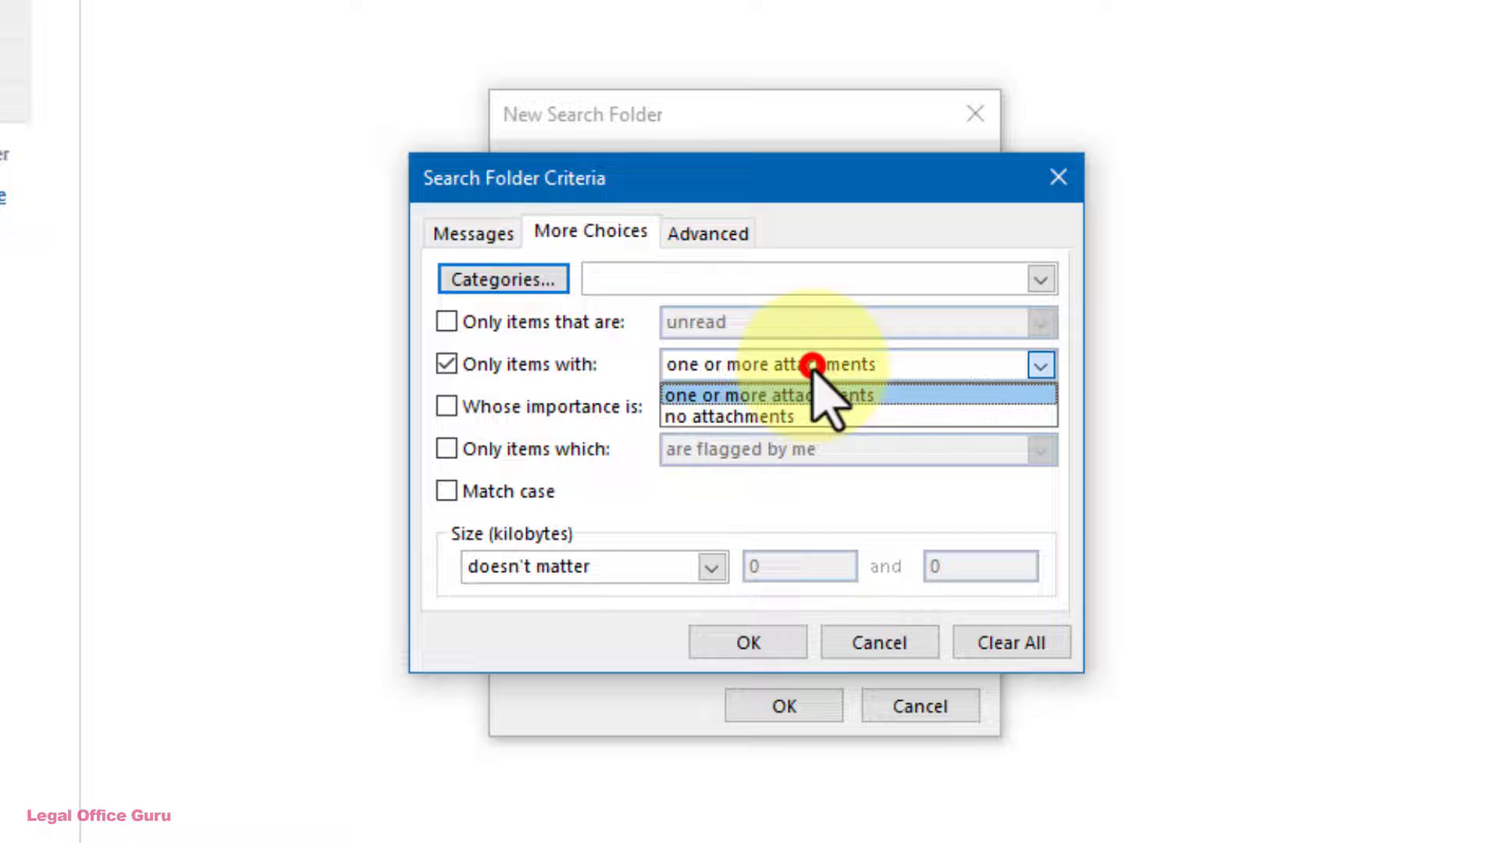
click(815, 395)
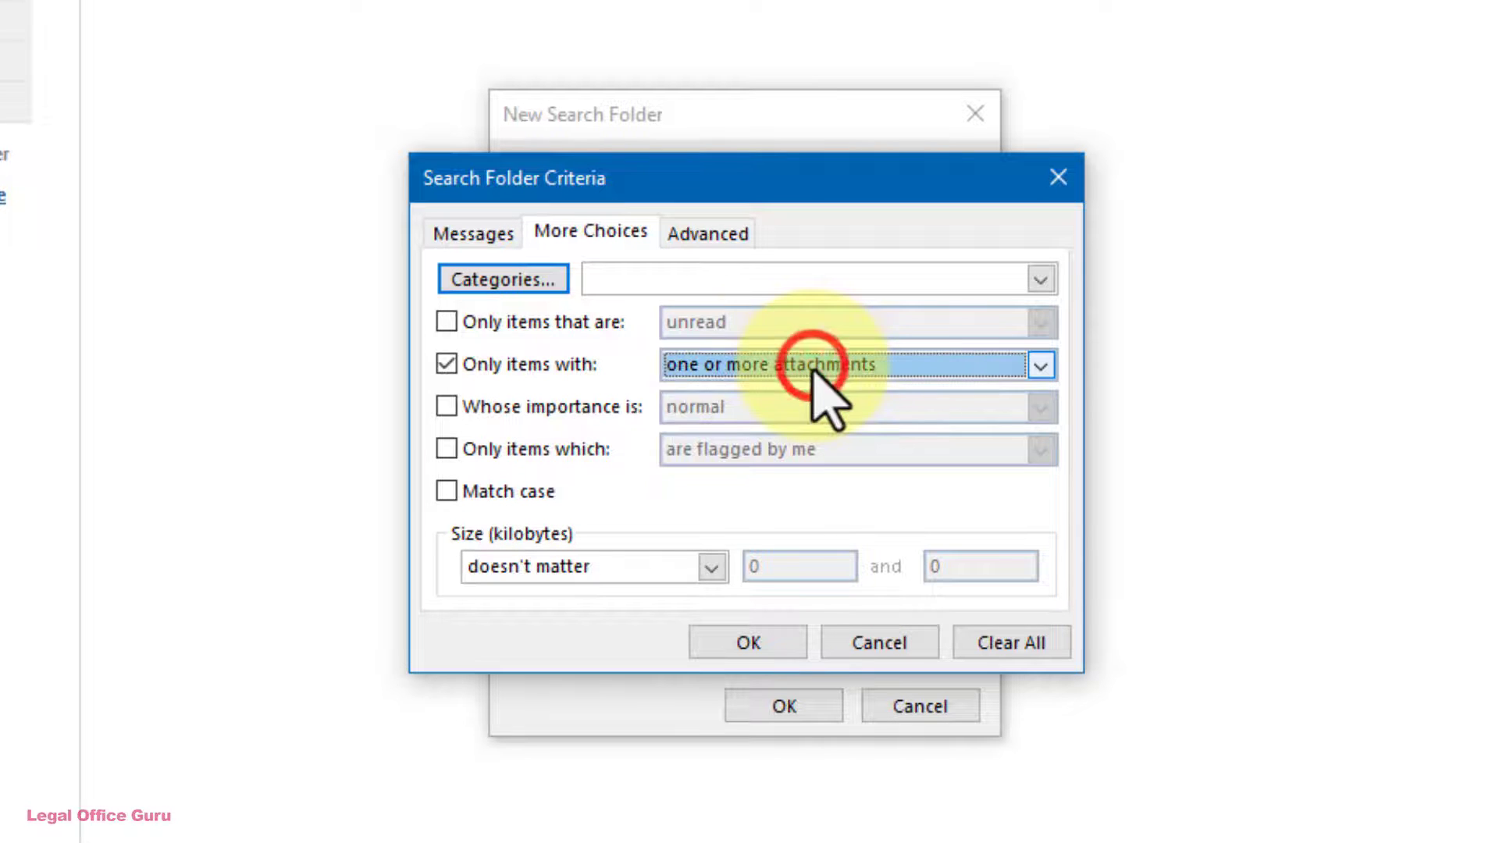
click(447, 363)
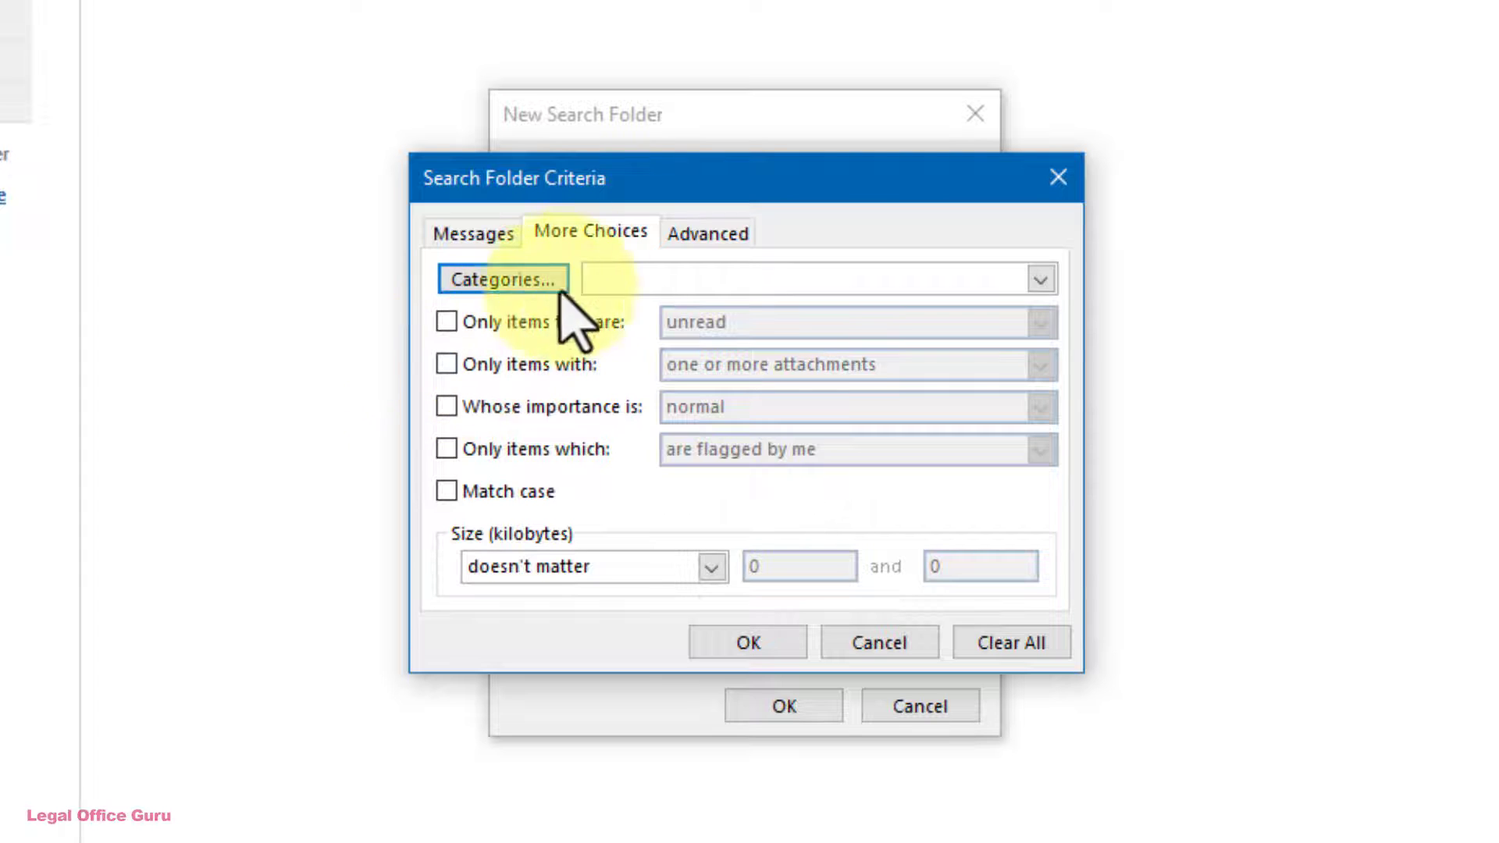
click(700, 234)
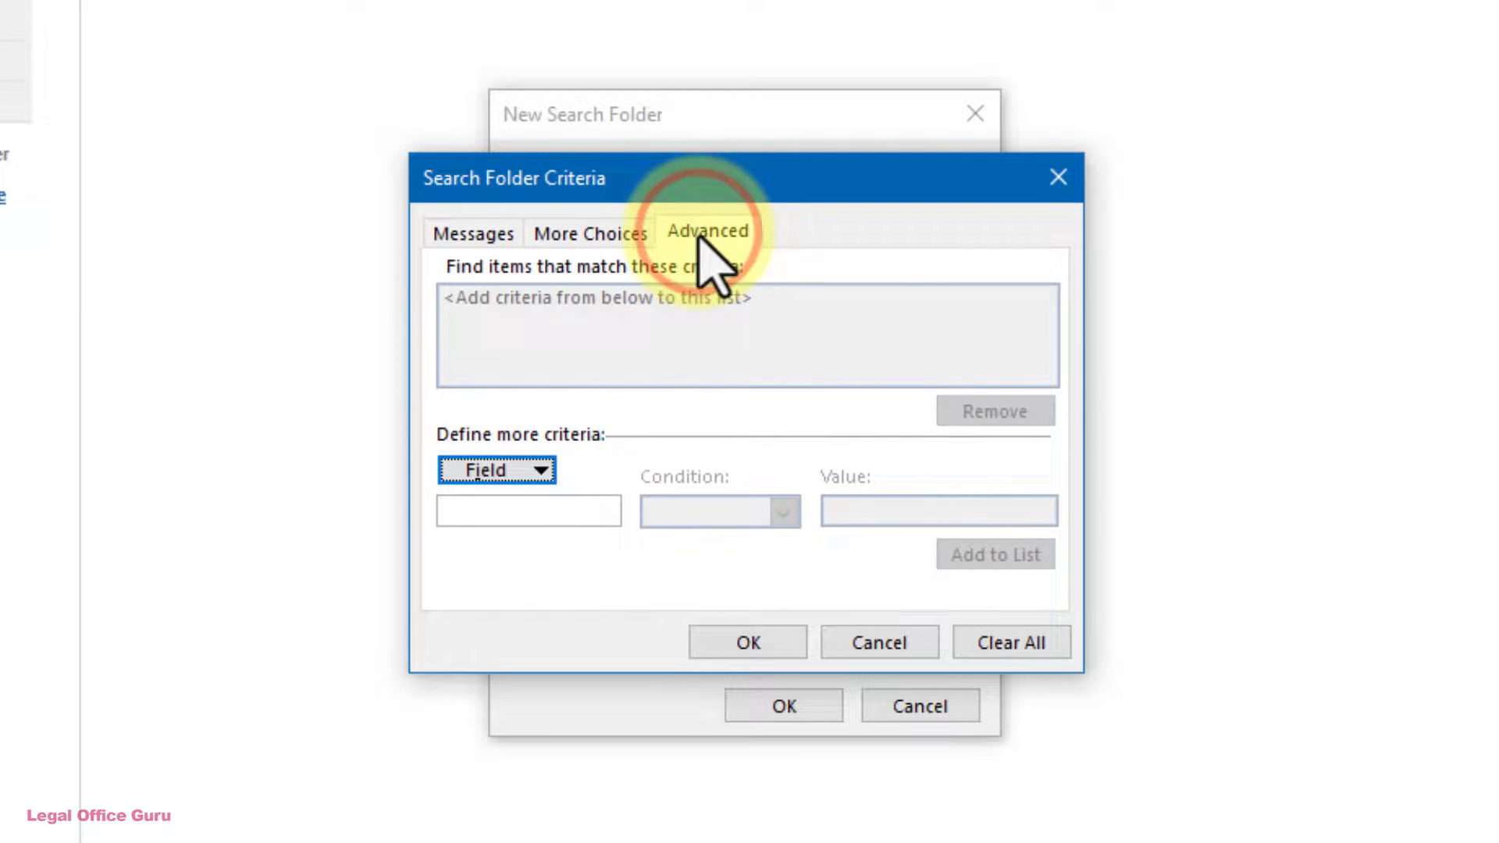
click(537, 470)
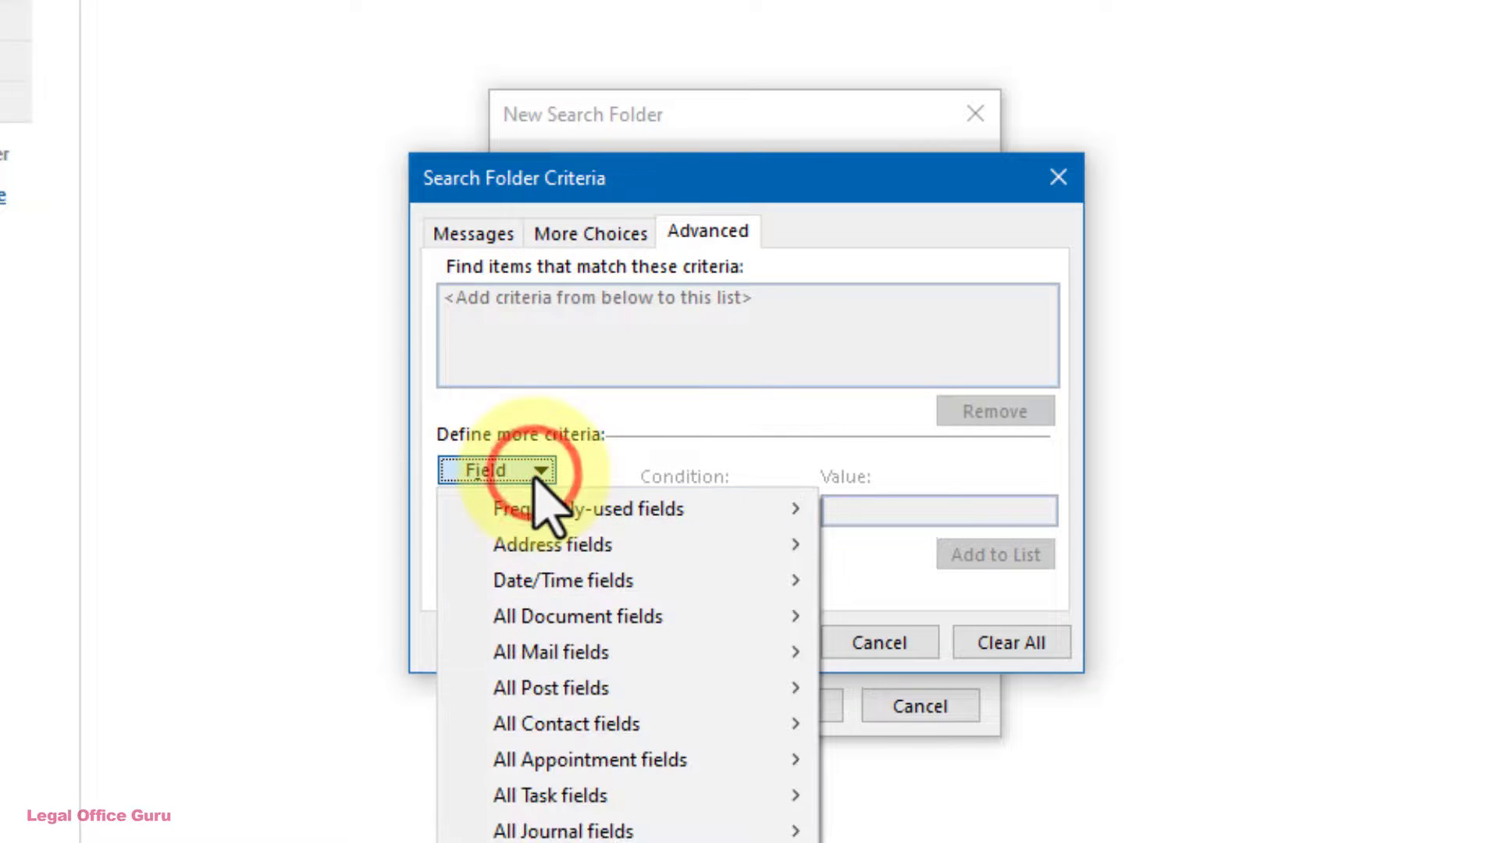
Close the field list, then confirm the criteria, custom folder and New Search Folder dialogs.
click(887, 576)
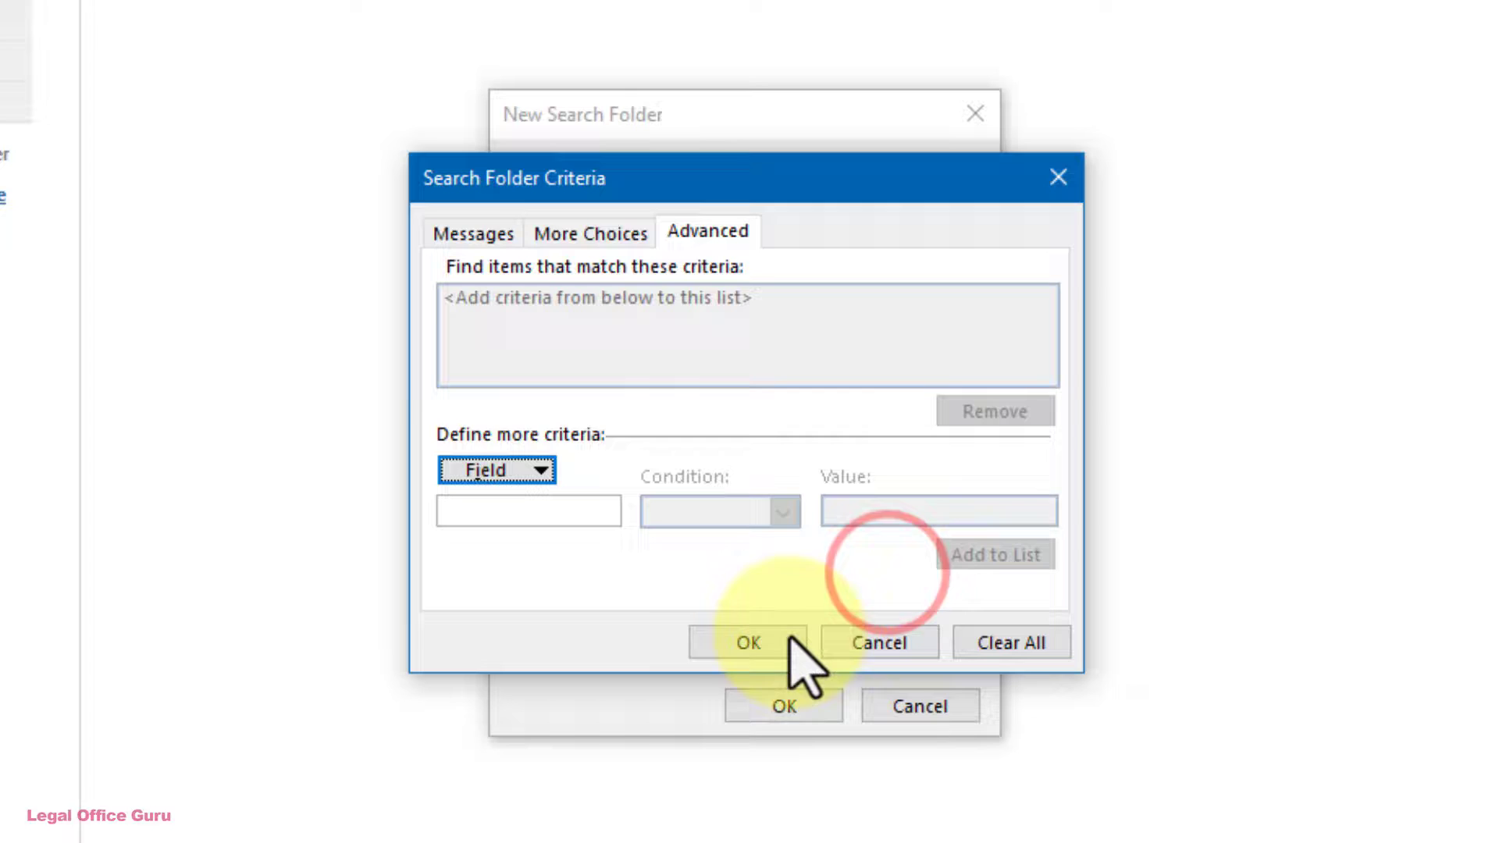
click(765, 647)
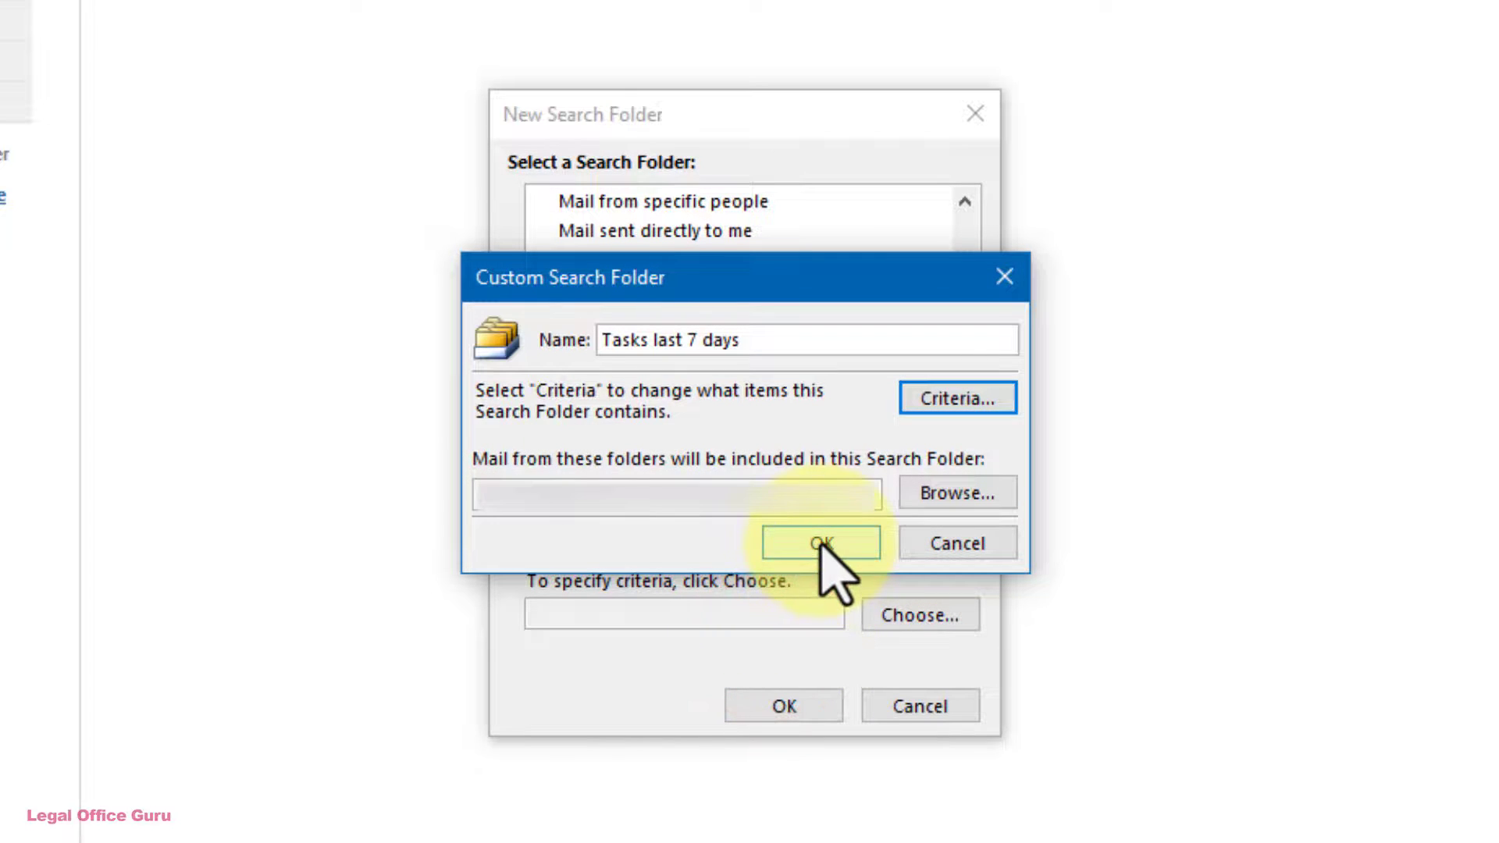
click(821, 545)
click(800, 707)
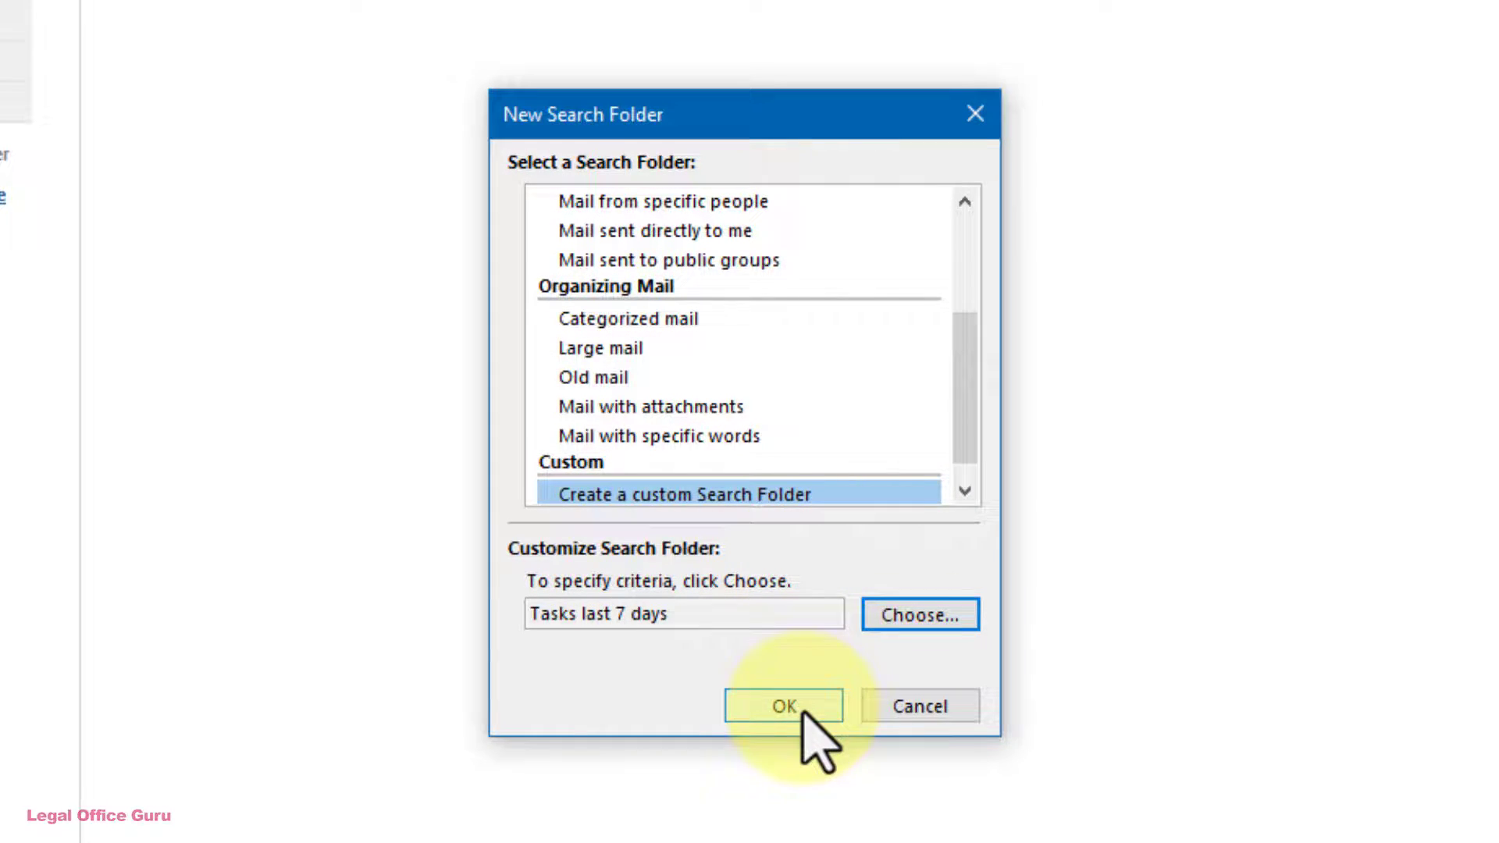